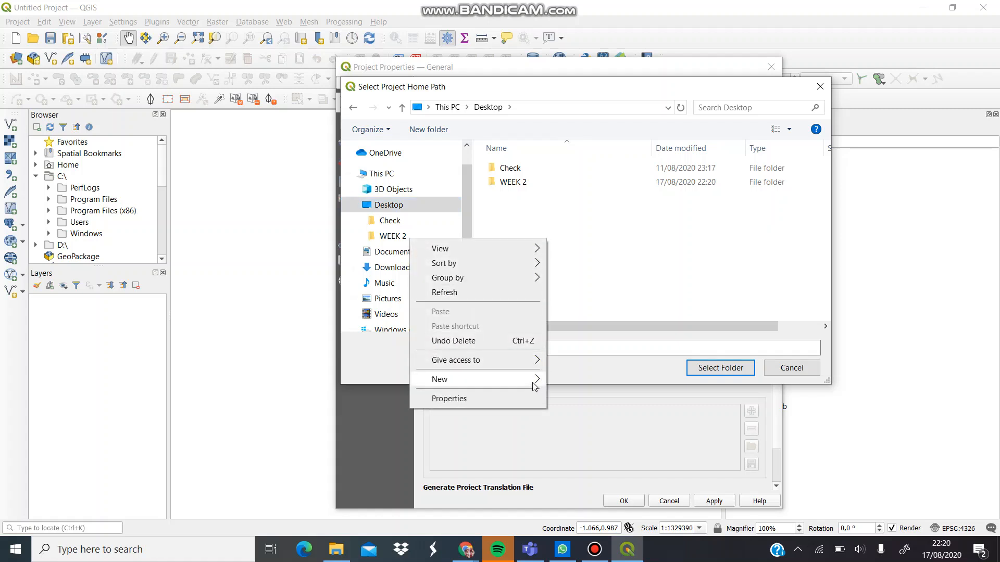
Create a folder named sig on the Desktop and select it as the project home folder
mouse_move(534, 386)
left_click(575, 179)
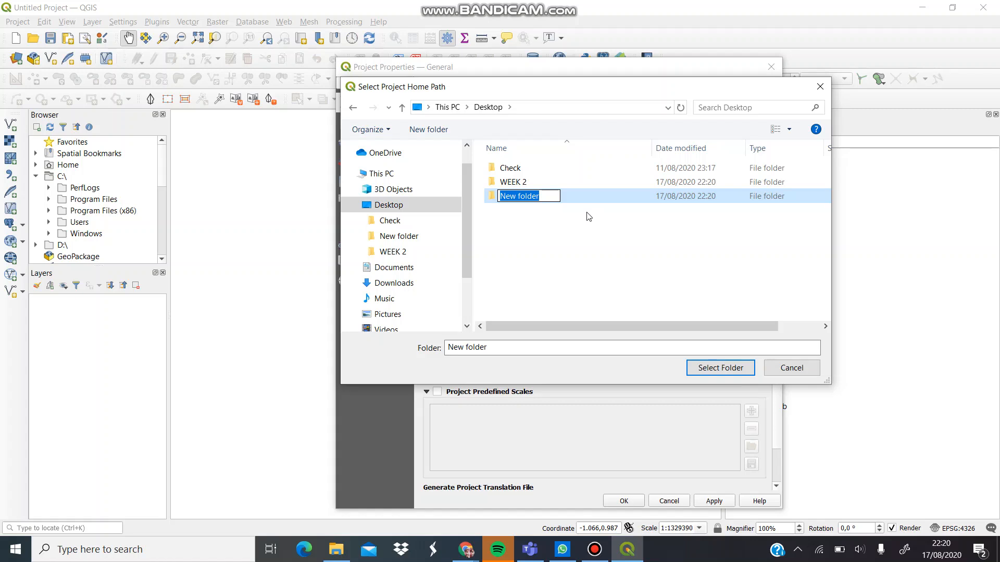
type("sig")
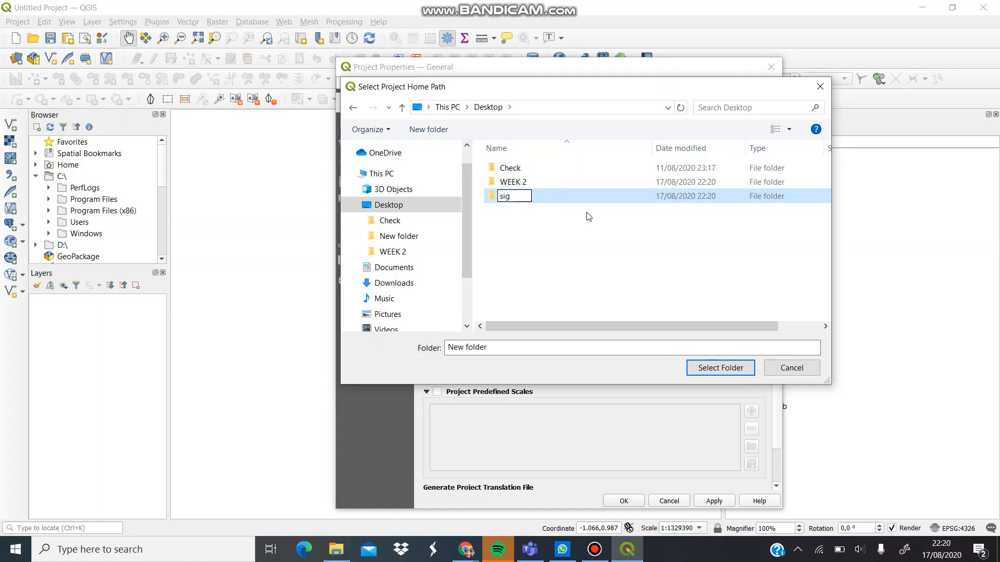
left_click(720, 368)
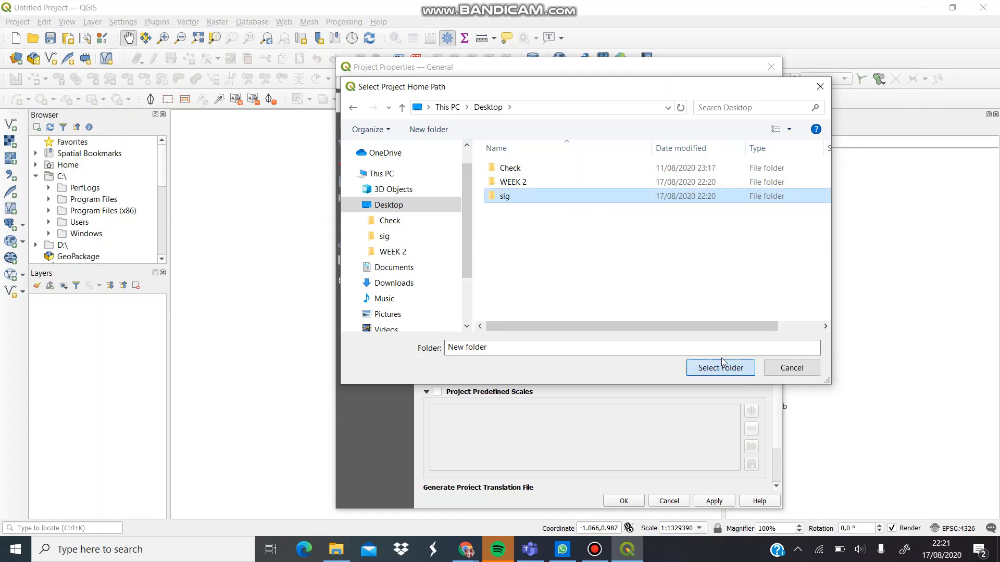
left_click(712, 371)
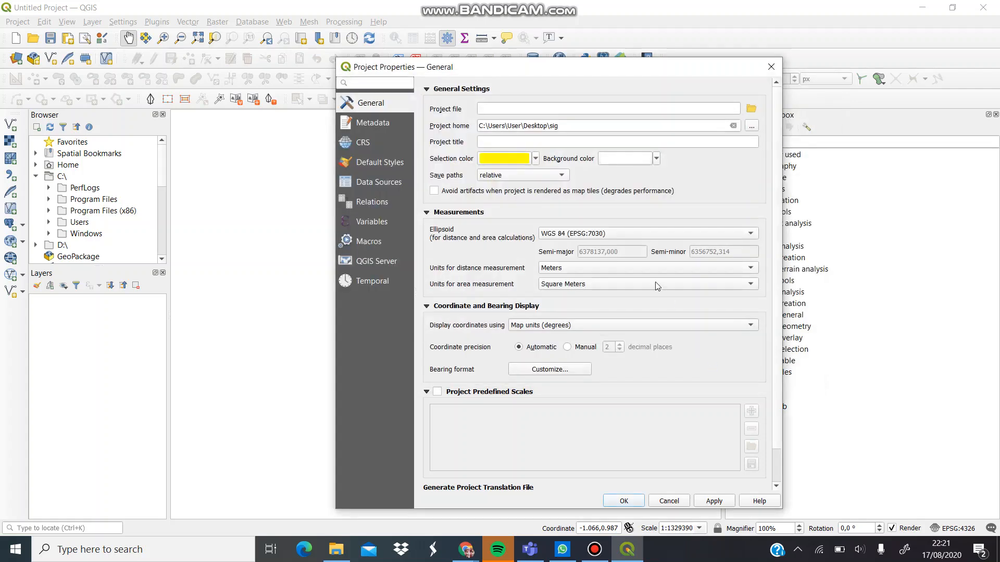
Set the project title to Shift_Nim_Georeference and apply the project properties
left_click(723, 142)
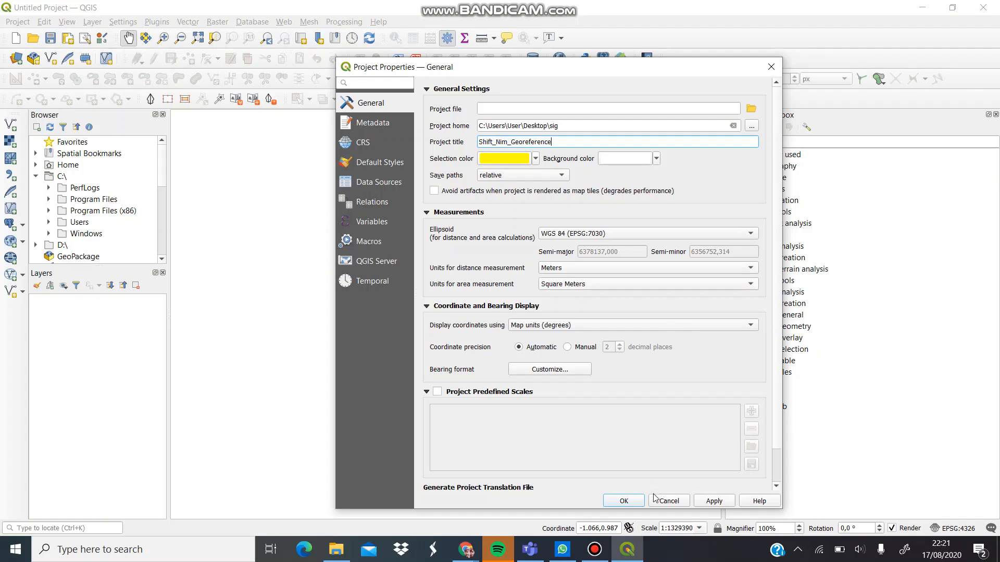
left_click(715, 501)
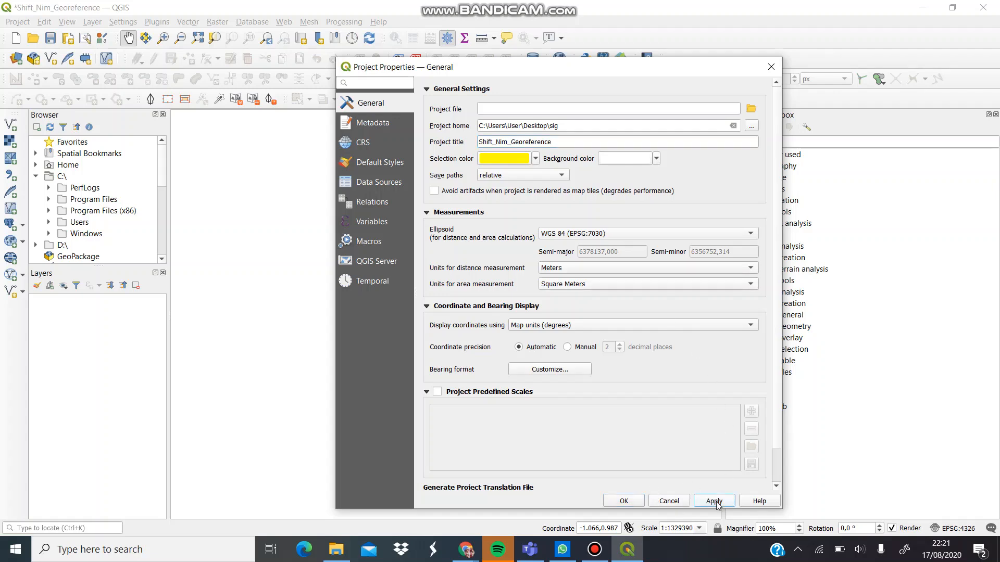
left_click(624, 501)
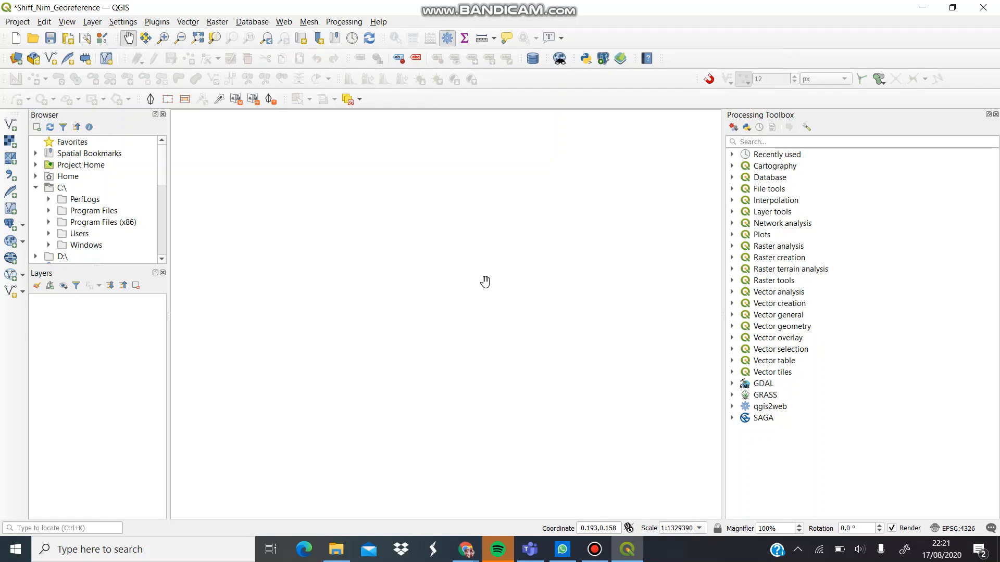
Add the Peta Yogyakarta image from the WEEK 2 folder to the project as a raster layer
left_click(343, 548)
left_click_drag(548, 15, 683, 13)
left_click(693, 161)
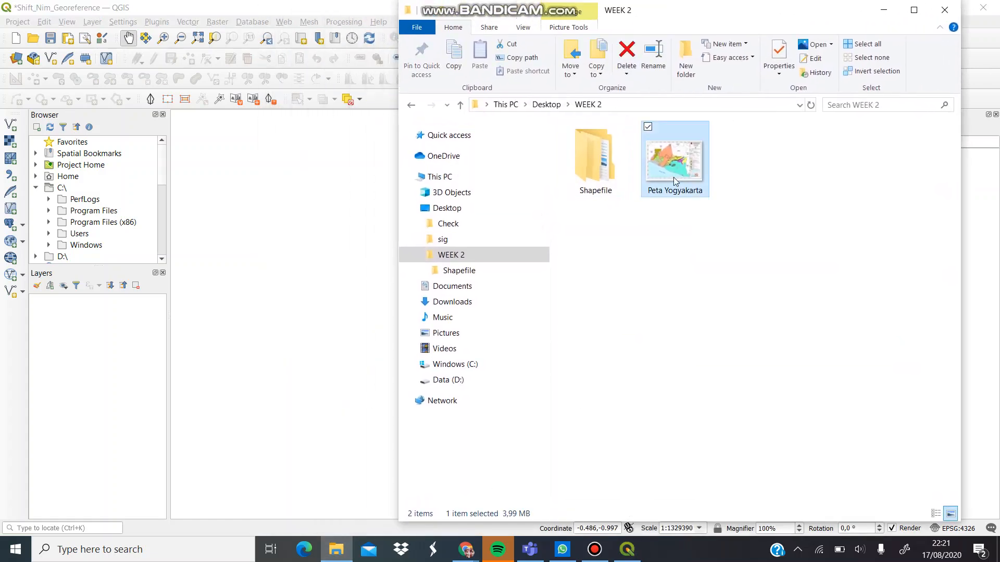
left_click_drag(680, 170, 112, 366)
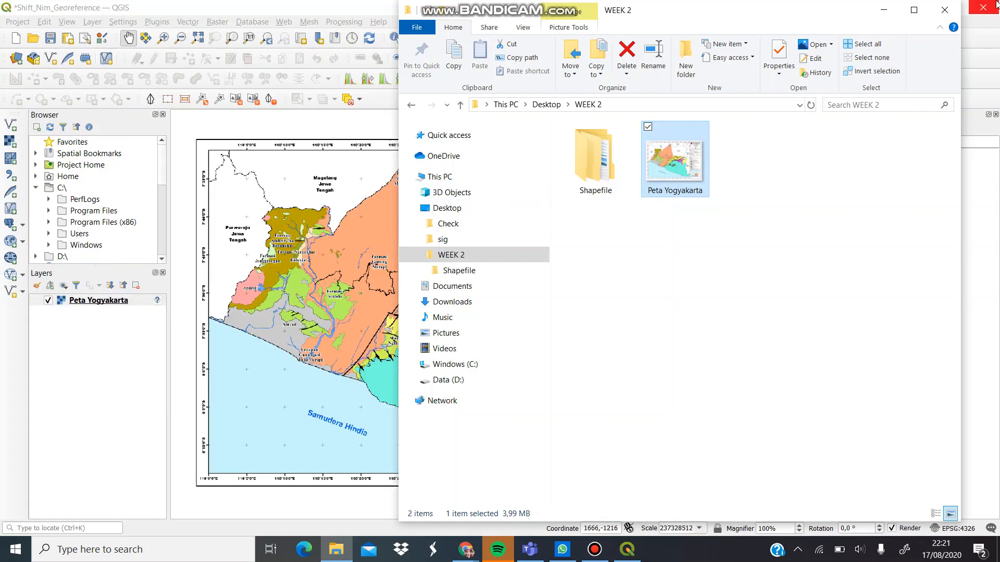
left_click(884, 10)
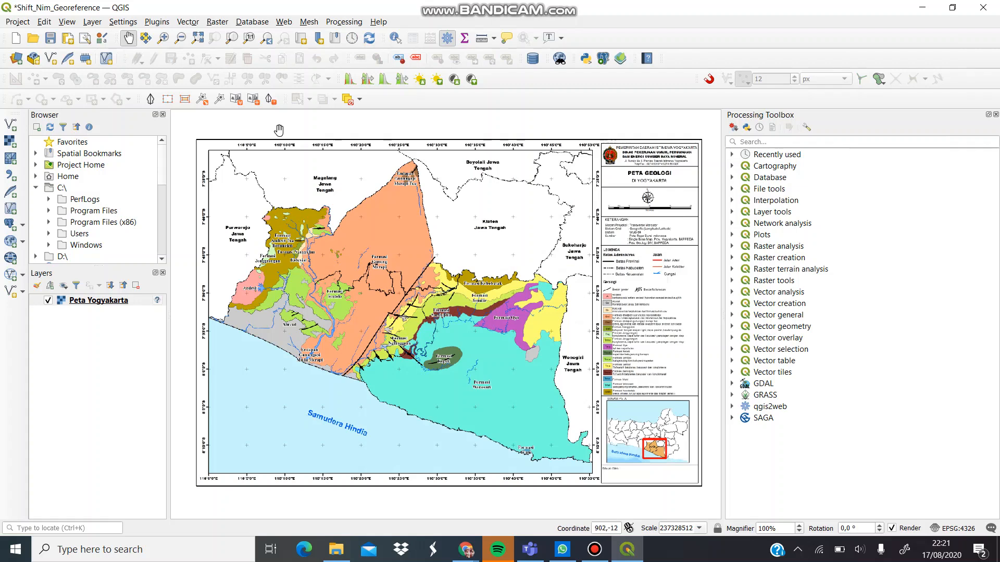
Search the plugin manager for "georefere" and view the details of the Freehand raster georeferencer plugin
left_click(218, 20)
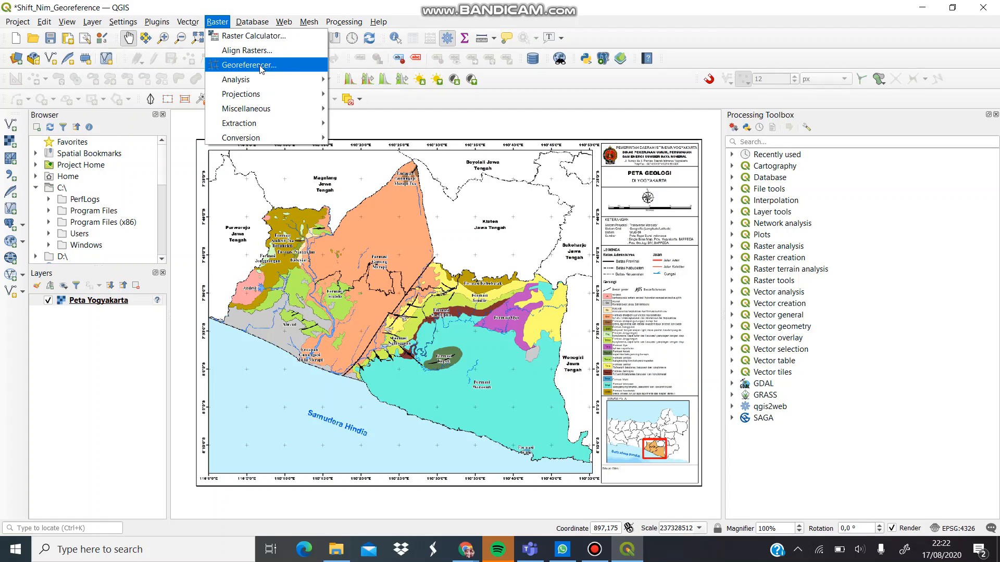
left_click(218, 22)
left_click(155, 22)
left_click(155, 23)
left_click(156, 23)
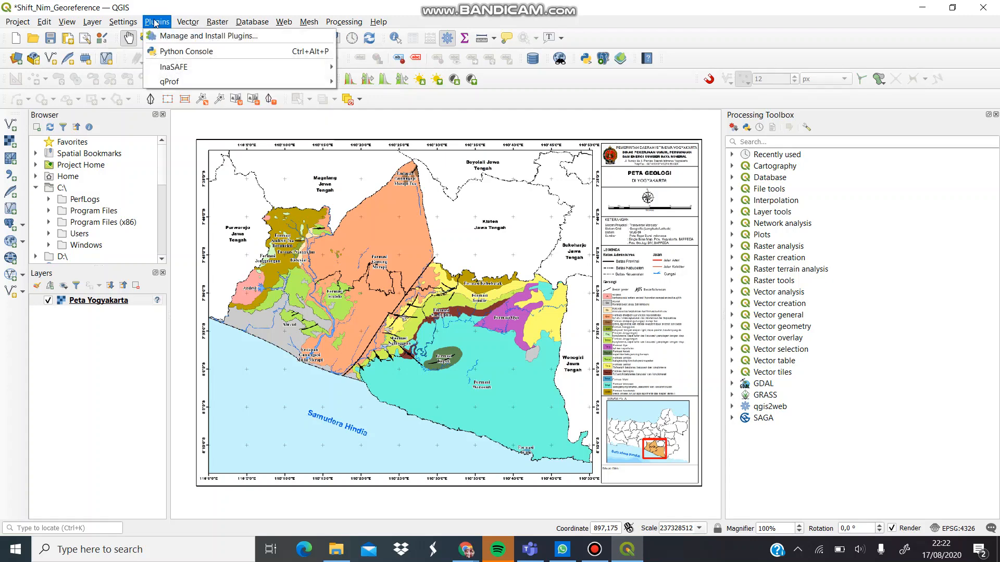
left_click(172, 35)
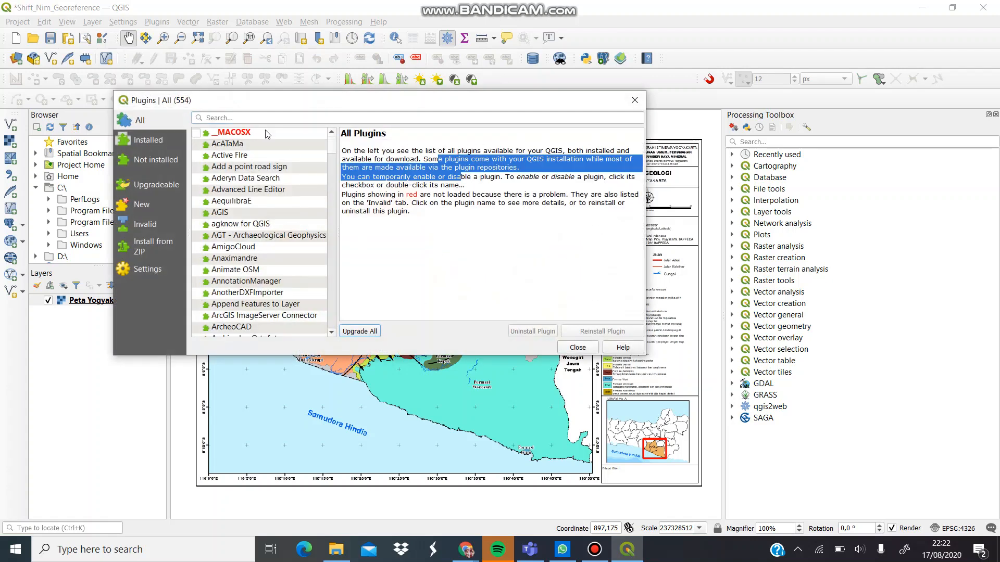
left_click(242, 115)
type("georefere")
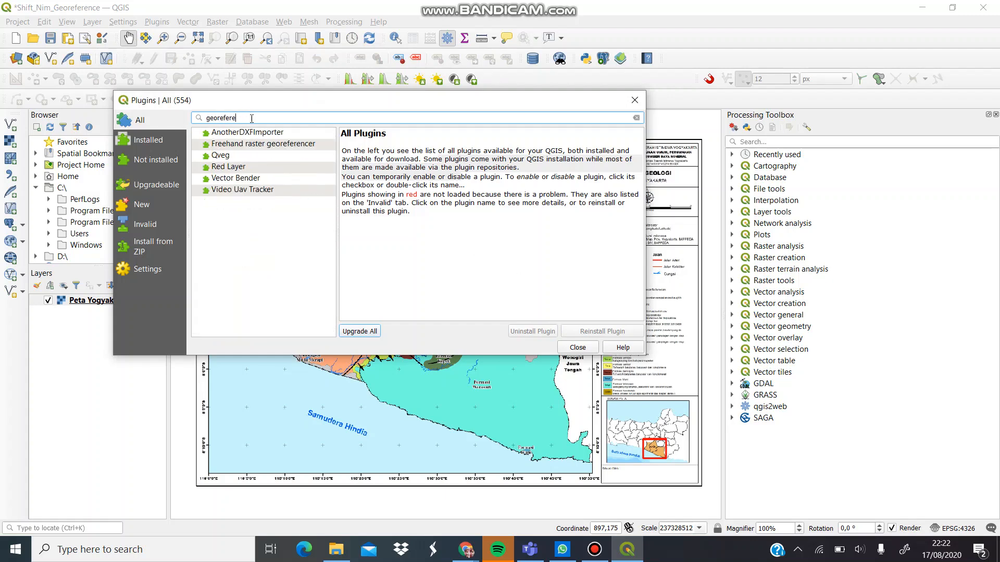
left_click(264, 191)
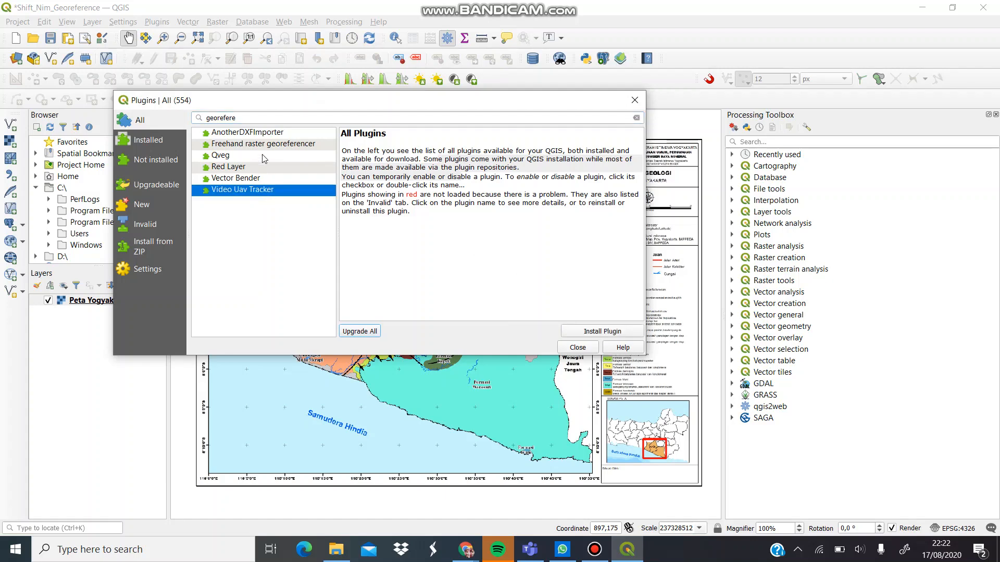
left_click(263, 144)
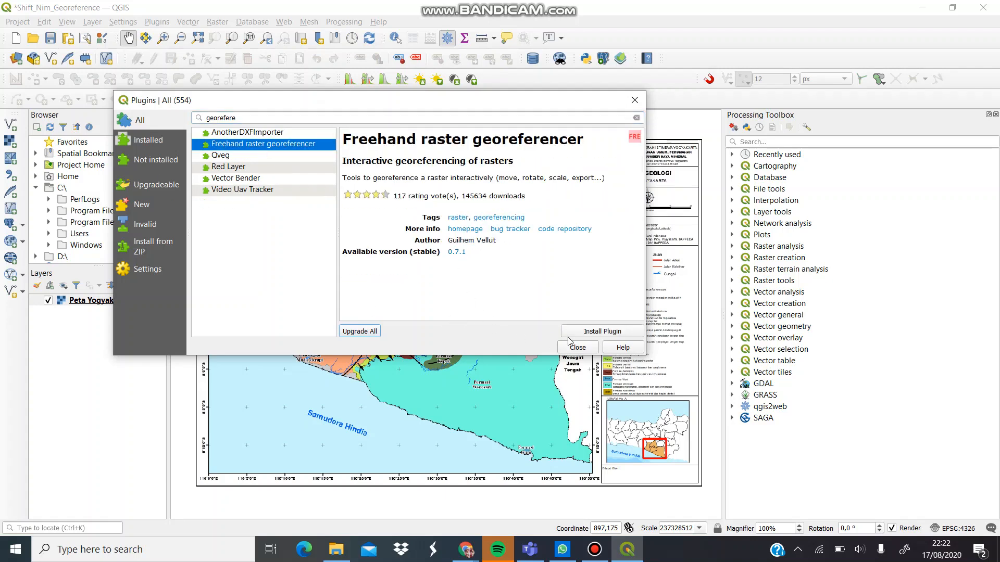
left_click(636, 100)
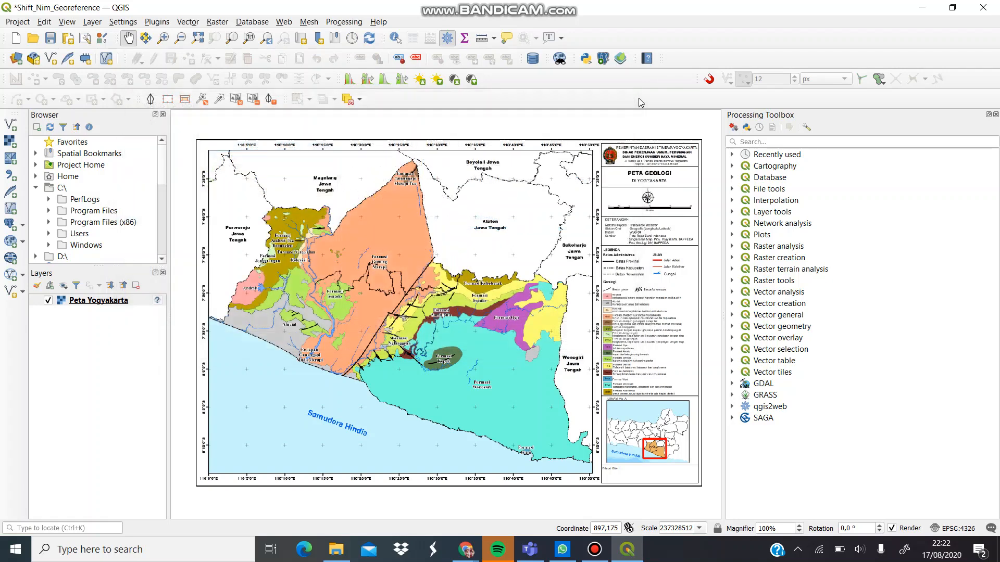
Open the Georeferencer and load the Peta Yogyakarta raster from the WEEK 2 folder
left_click(218, 23)
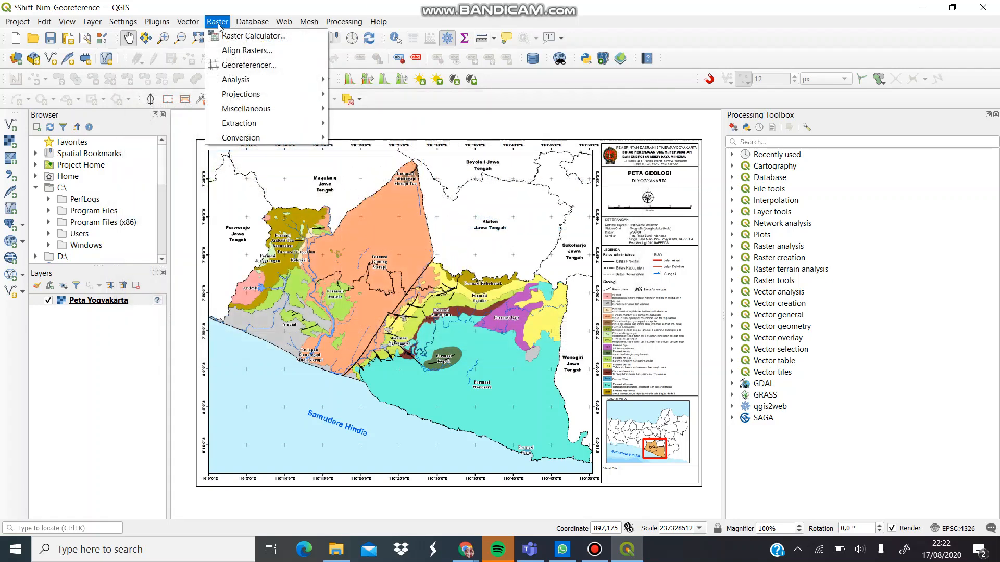
left_click(235, 67)
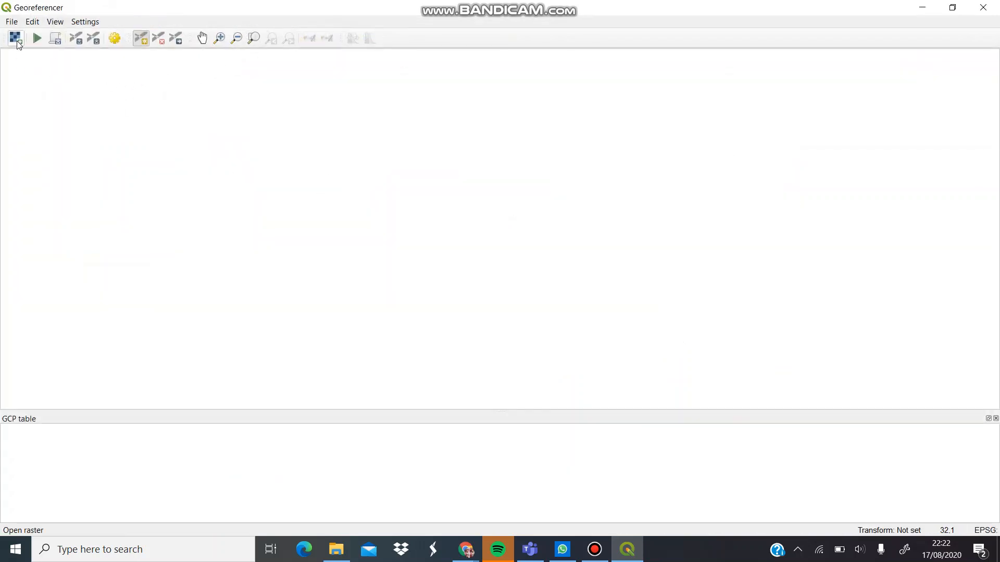
left_click(16, 38)
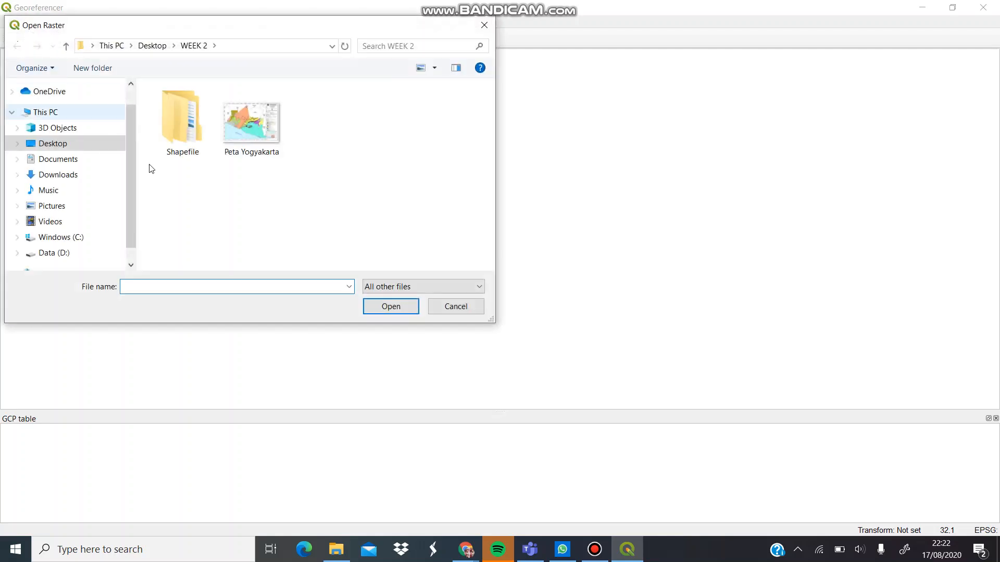
double_click(257, 127)
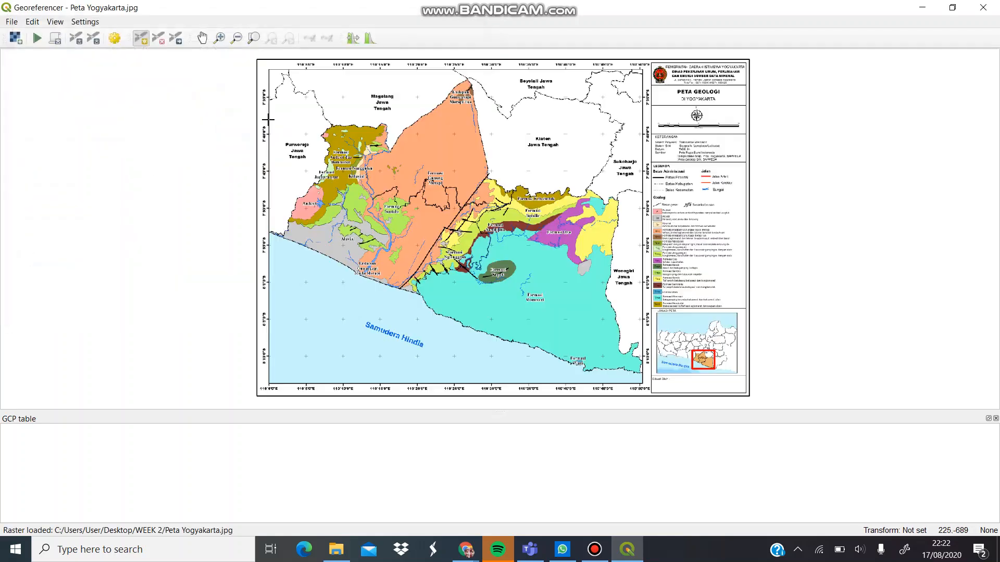
Examine the grid crosses and the longitude and latitude labels along the map's northern edge for control point locations
left_click(202, 38)
scroll(302, 105, "up", 1)
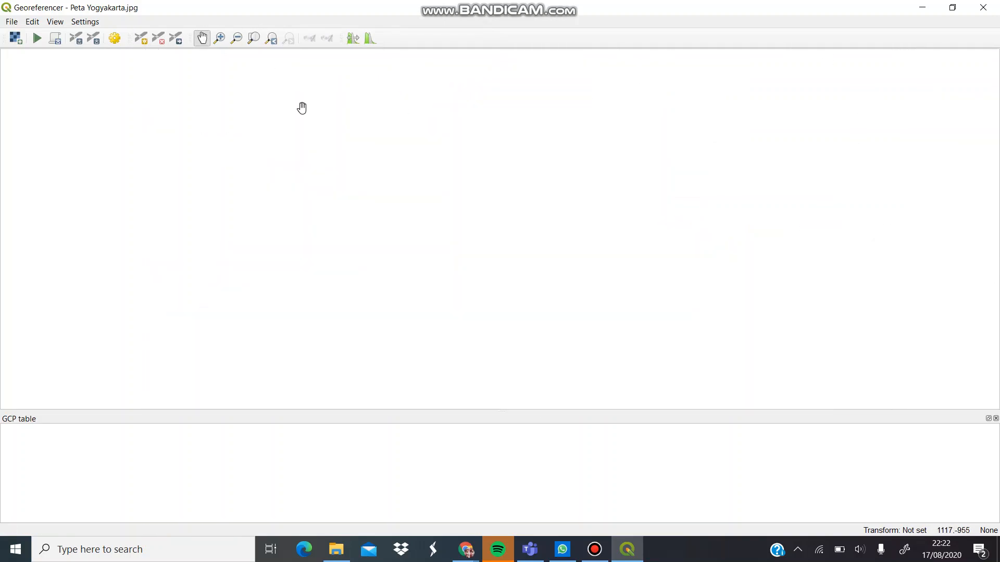
scroll(753, 201, "up", 3)
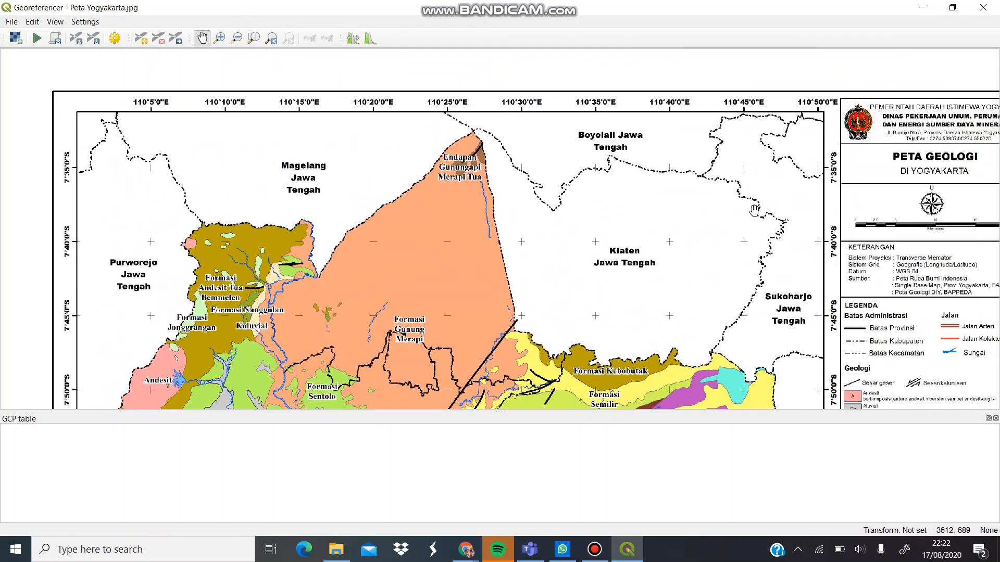
scroll(752, 201, "down", 5)
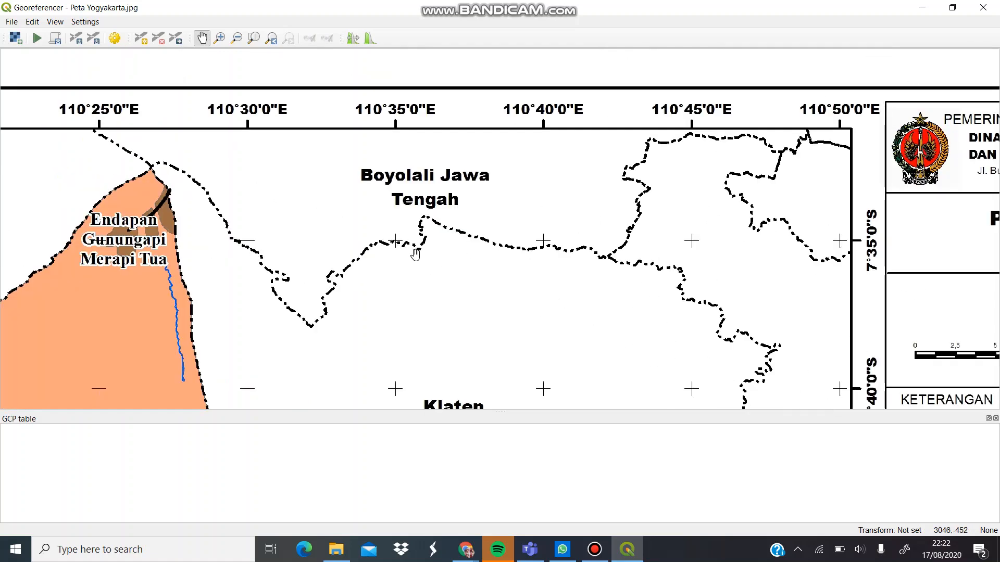
scroll(332, 193, "down", 3)
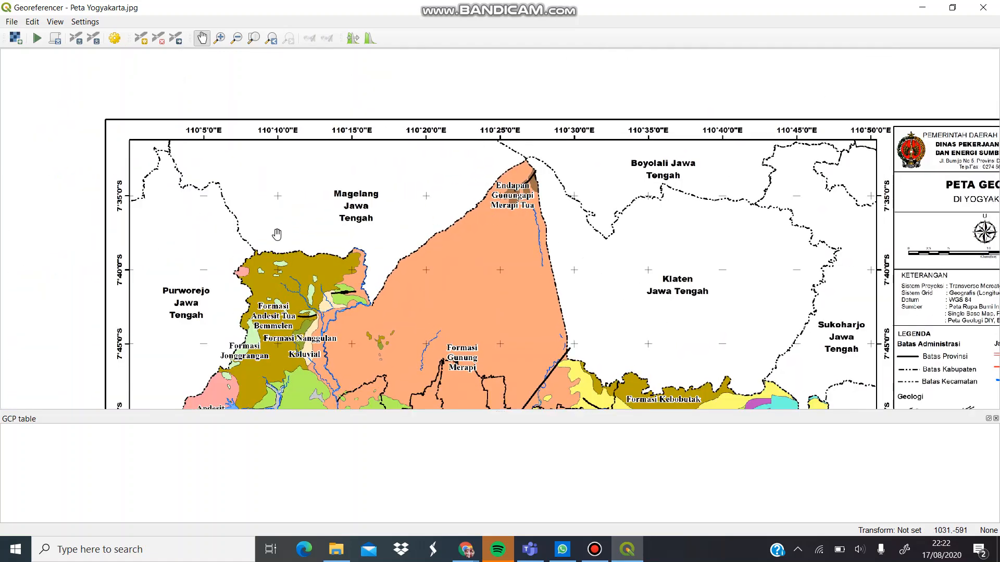
left_click_drag(284, 280, 266, 199)
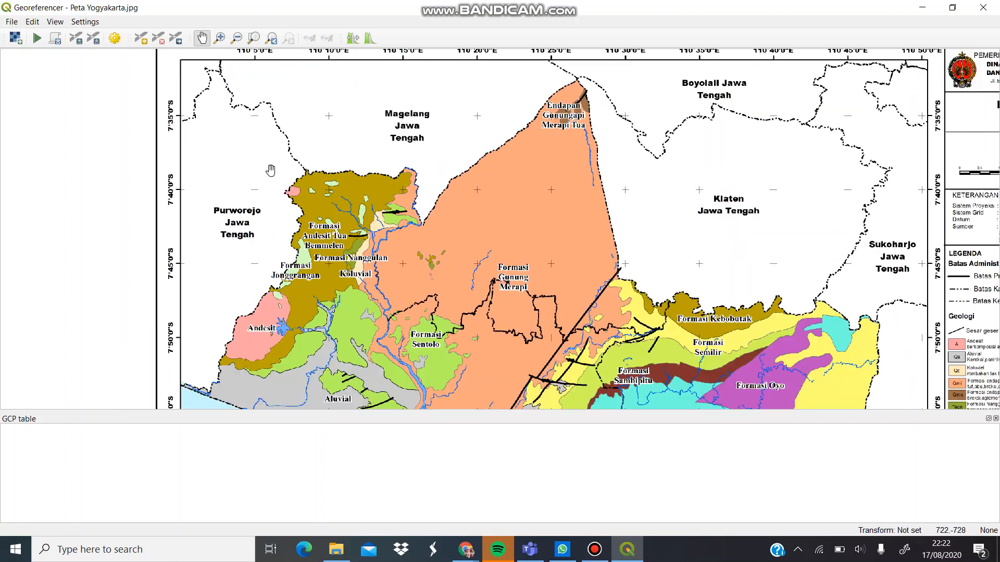
left_click_drag(270, 146, 282, 252)
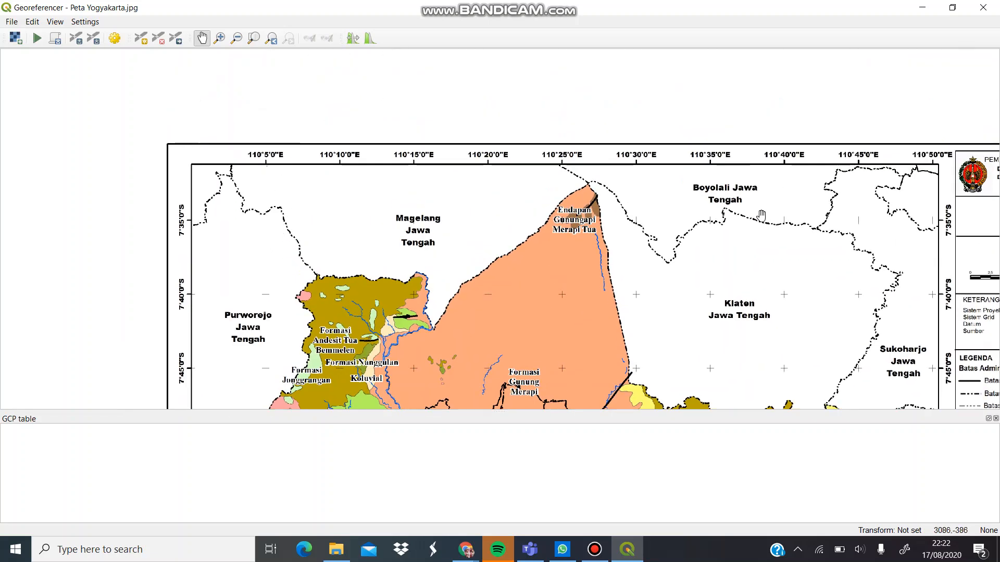
left_click_drag(567, 206, 572, 181)
scroll(185, 194, "up", 1)
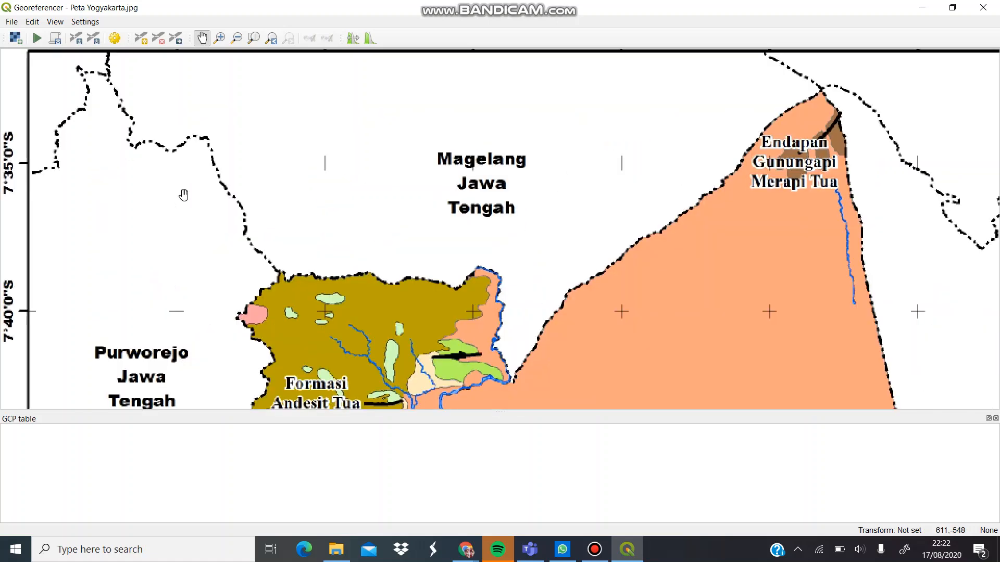
scroll(281, 193, "up", 1)
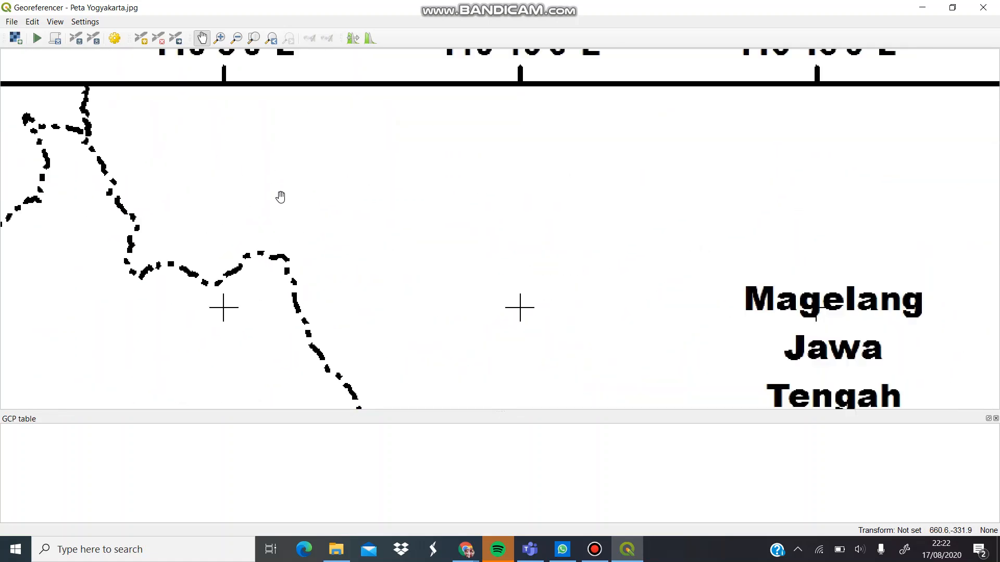
scroll(375, 205, "down", 1)
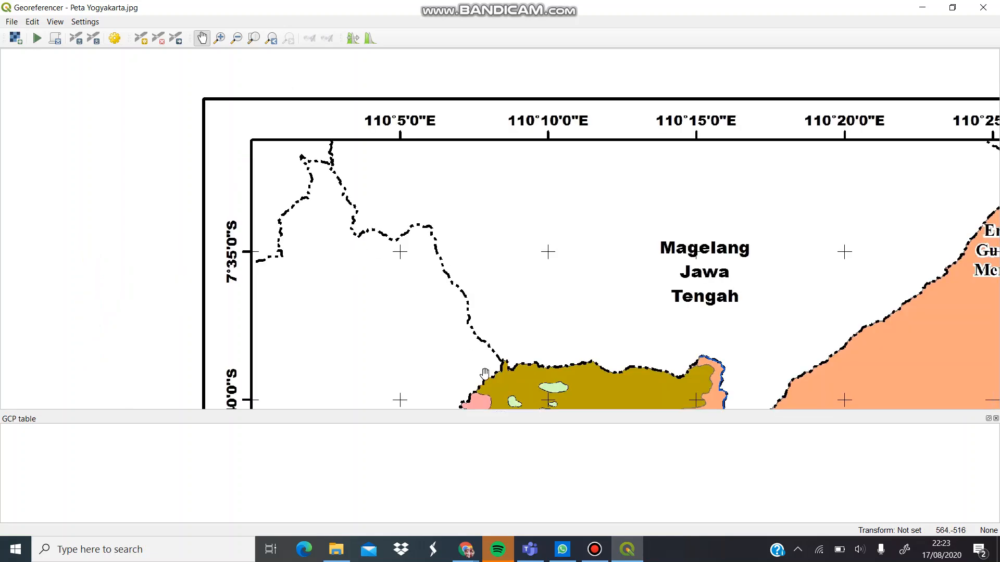
left_click_drag(761, 254, 324, 229)
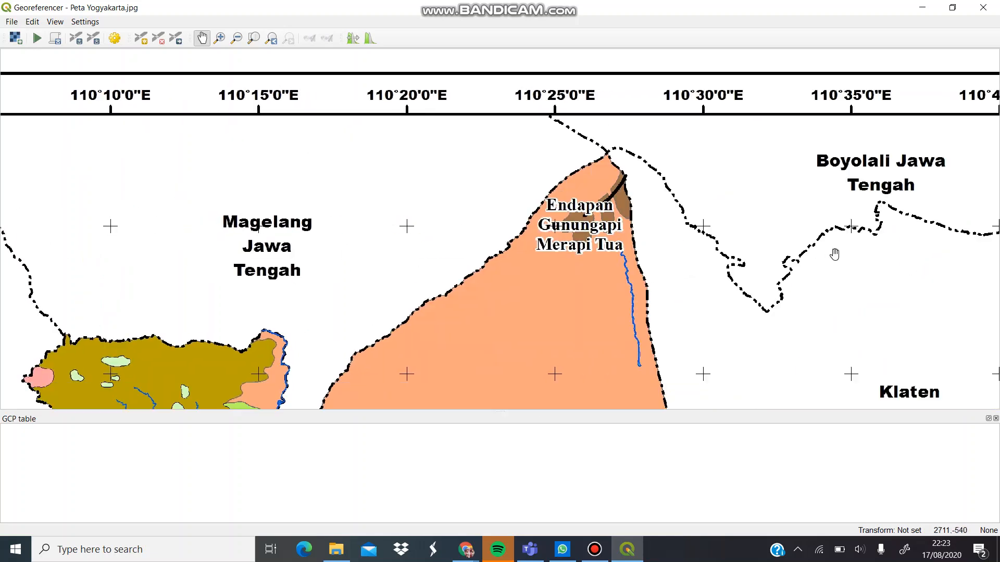
left_click_drag(868, 237, 461, 250)
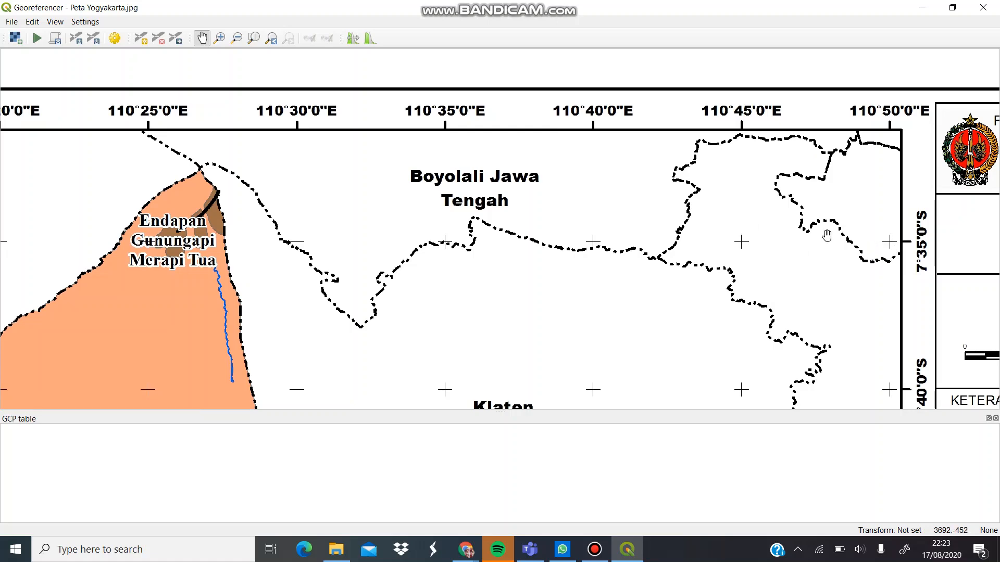
left_click_drag(331, 224, 634, 193)
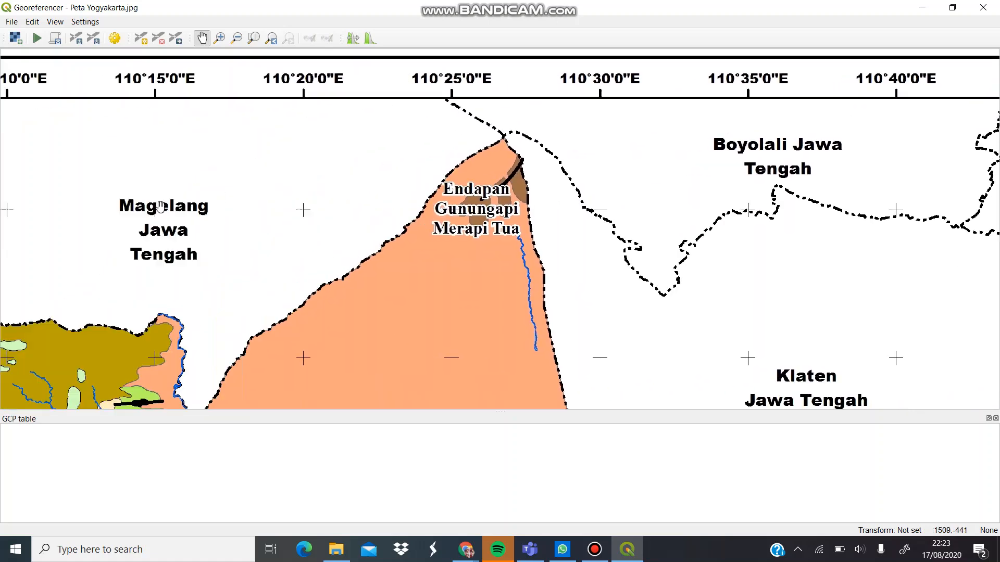
left_click_drag(156, 198, 512, 217)
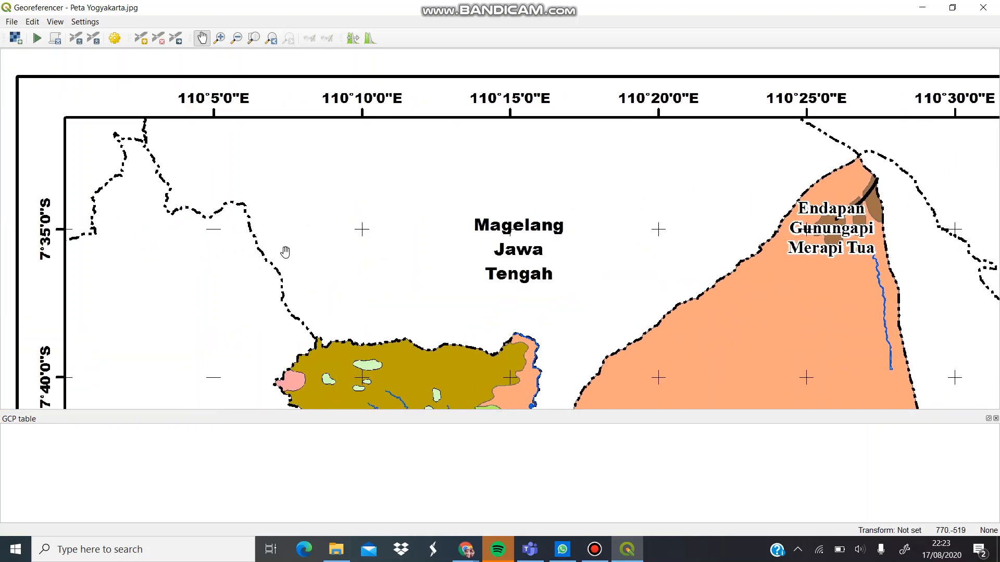
scroll(277, 248, "up", 1)
left_click_drag(133, 170, 371, 235)
left_click_drag(403, 209, 484, 309)
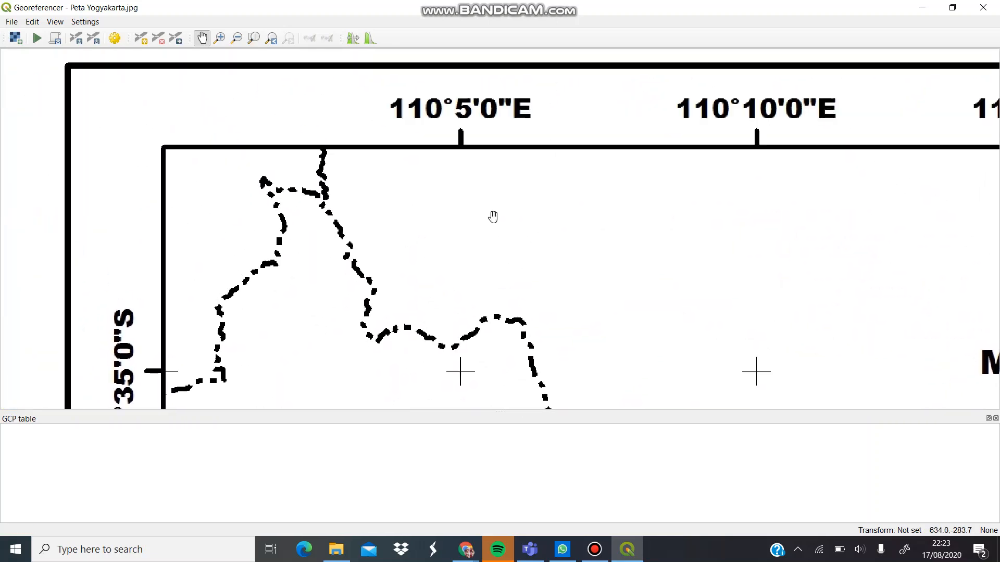
Add a control point on the grid cross at 110°5'E, 7°35'S with coordinates X 110 5 and Y -7 35
left_click_drag(453, 258, 449, 230)
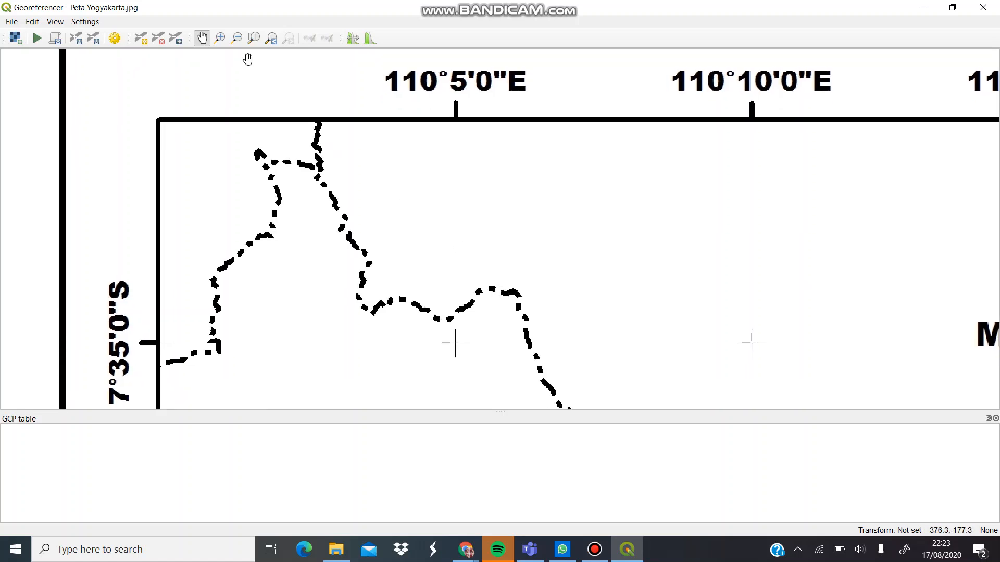
left_click(140, 39)
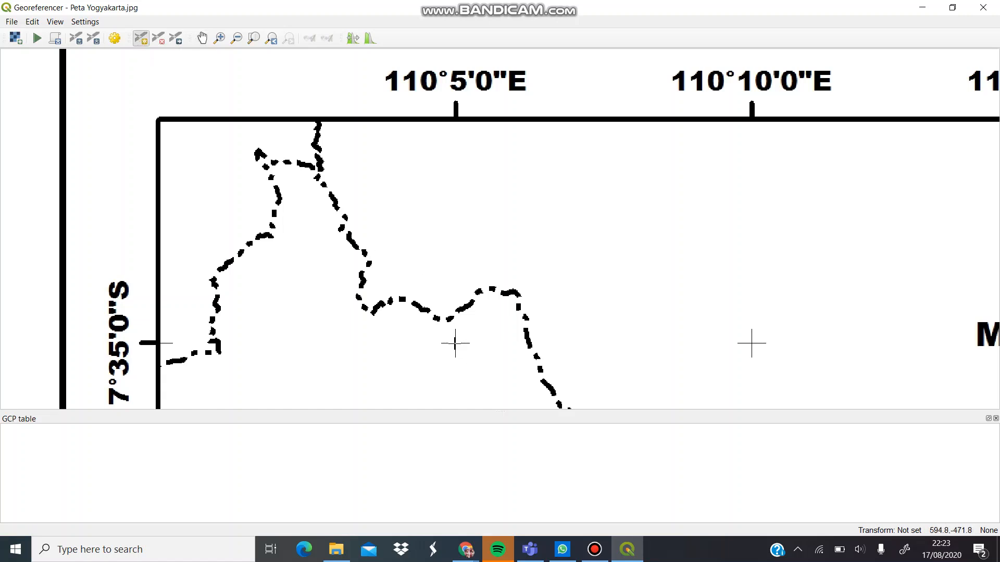
left_click(455, 343)
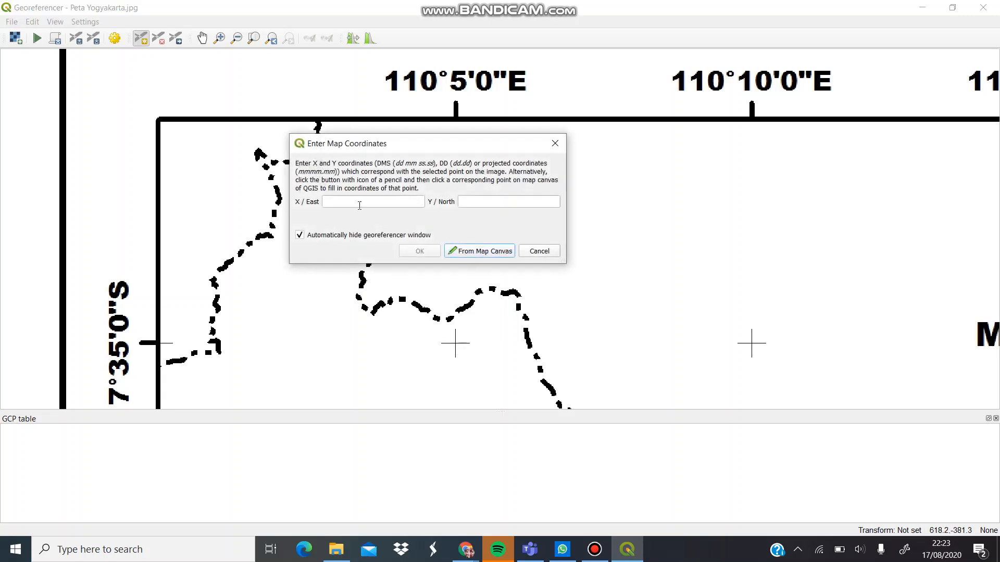
left_click_drag(367, 148, 422, 175)
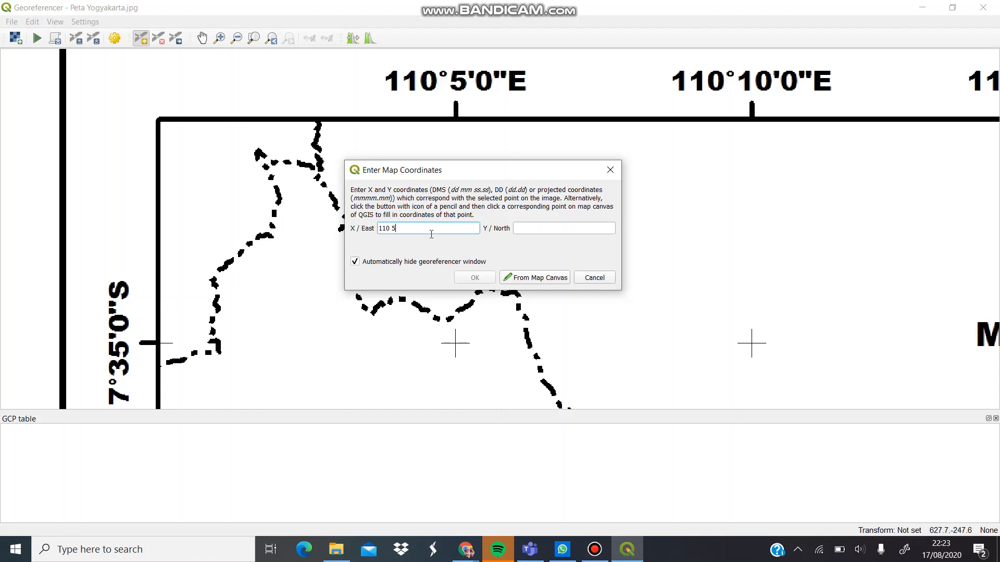
key("Tab")
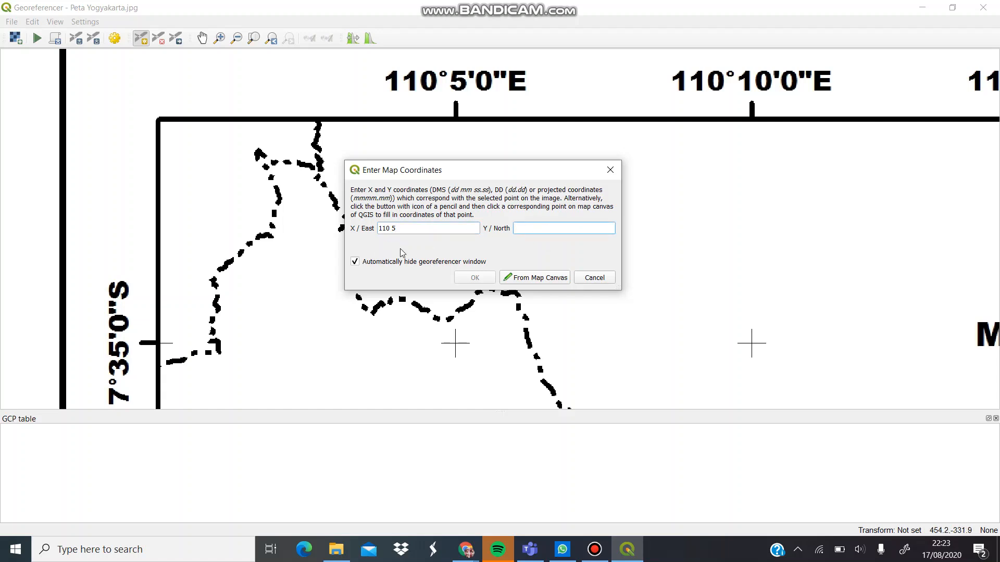
type("7")
type("-")
left_click(475, 278)
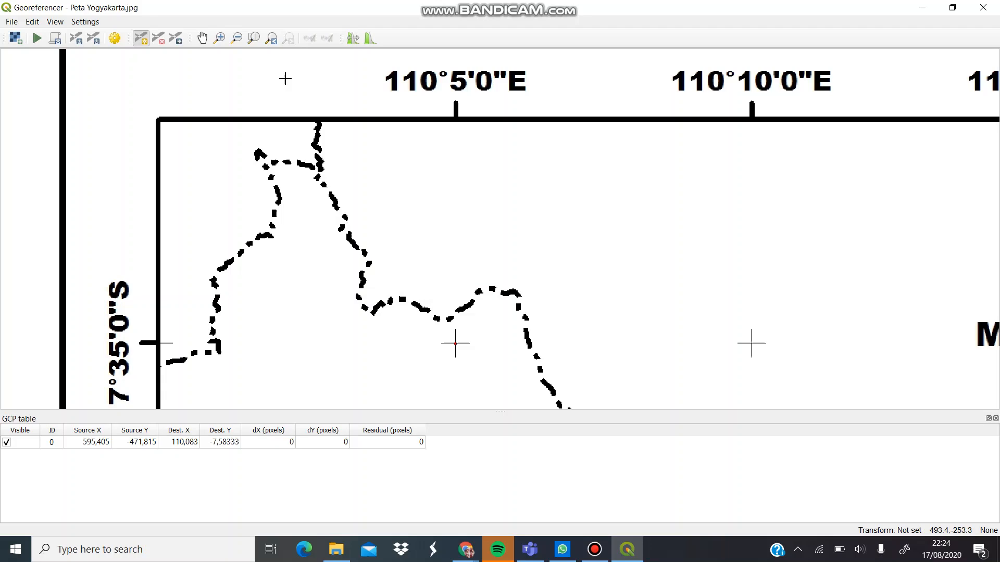
Add a control point on the northeastern grid cross at 110°45'E, 7°35'S with coordinates X 110 45 and Y -7 35
left_click(202, 38)
left_click_drag(797, 274, 635, 256)
scroll(636, 255, "down", 3)
left_click_drag(839, 283, 516, 167)
scroll(610, 182, "up", 2)
left_click_drag(534, 106, 560, 274)
scroll(522, 220, "up", 2)
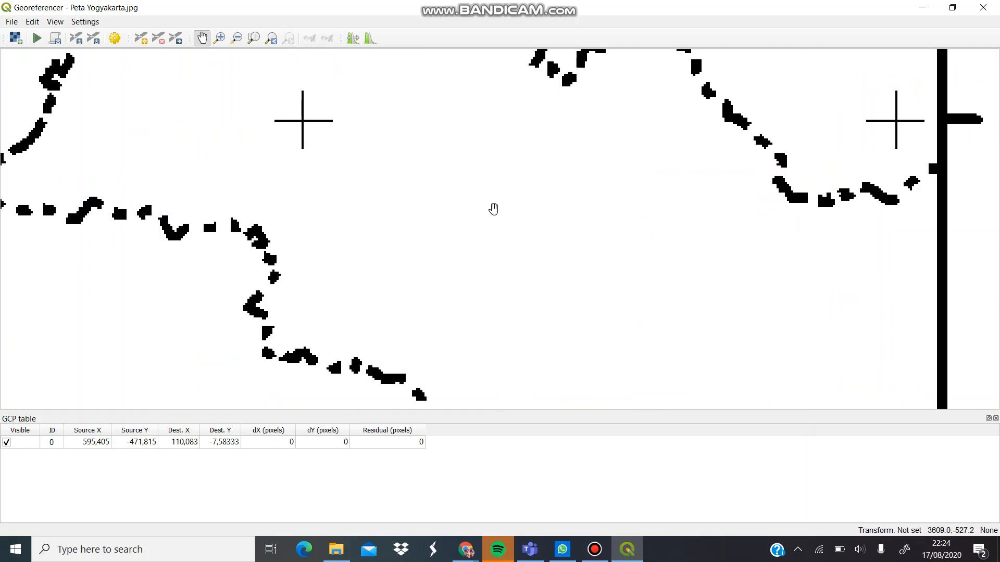
left_click_drag(441, 96, 491, 272)
scroll(495, 246, "down", 1)
left_click_drag(443, 186, 437, 255)
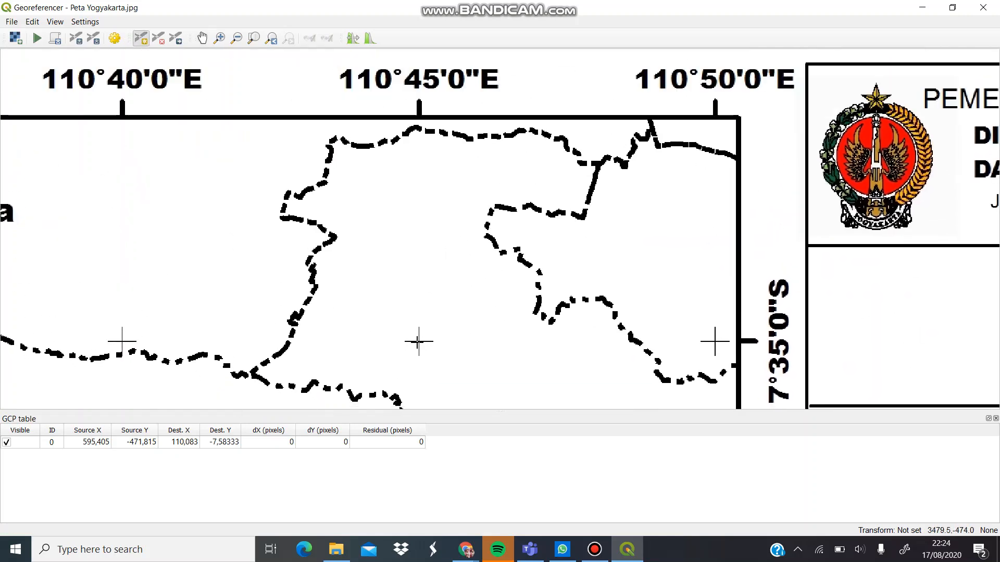
left_click(419, 341)
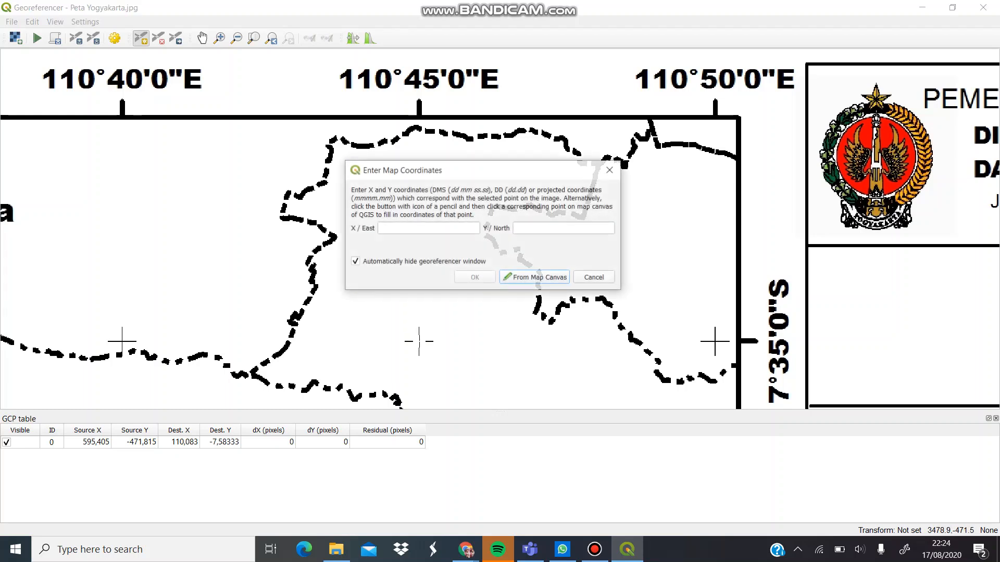
type("1")
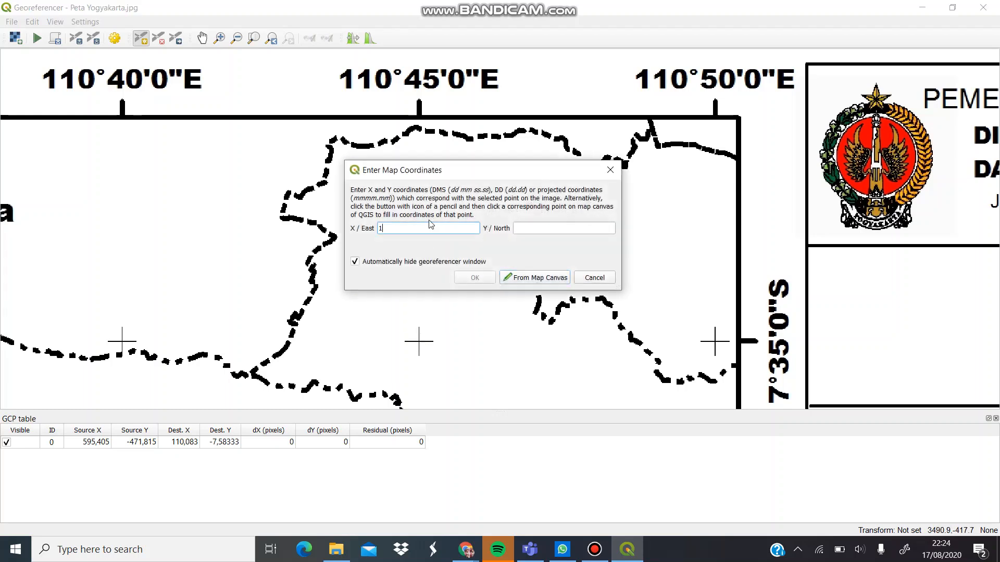
type("10 45")
left_click(522, 228)
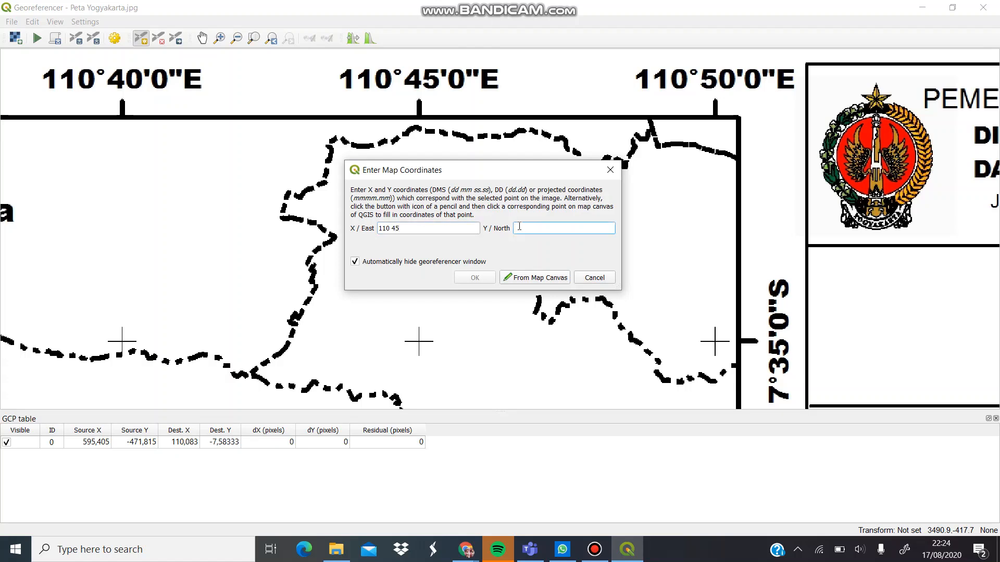
type("-7 35")
key("Return")
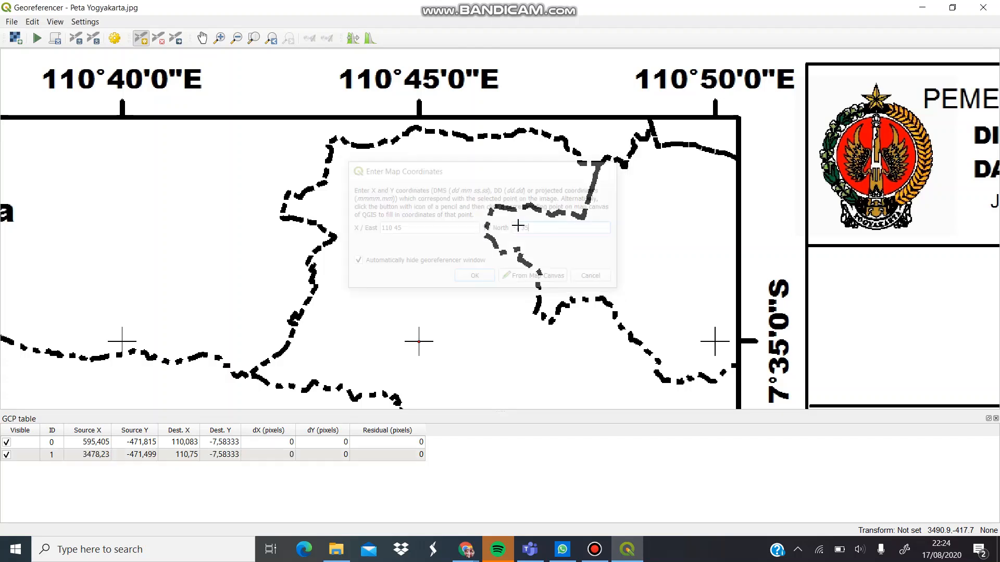
Add a control point on the southeastern grid cross at 110°45'E, 8°10'S with coordinates X 110 45 and Y -8 10
left_click(203, 38)
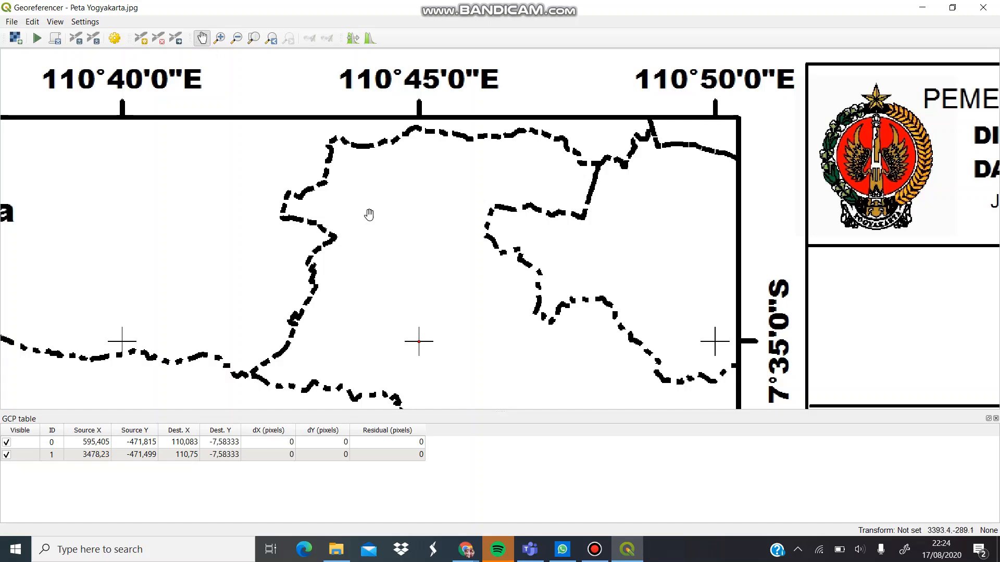
scroll(368, 214, "down", 4)
scroll(449, 259, "up", 6)
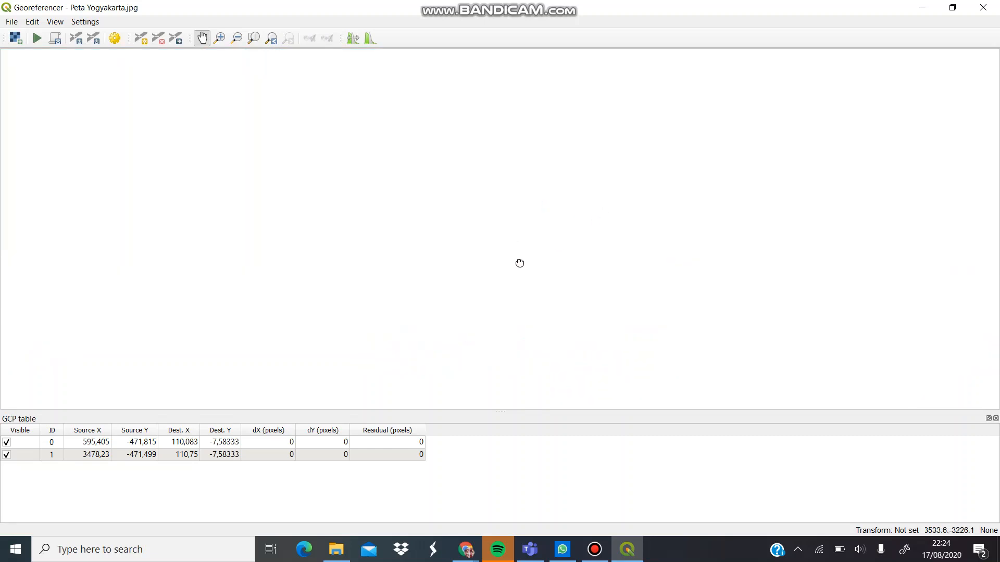
left_click_drag(520, 264, 505, 271)
scroll(506, 247, "down", 1)
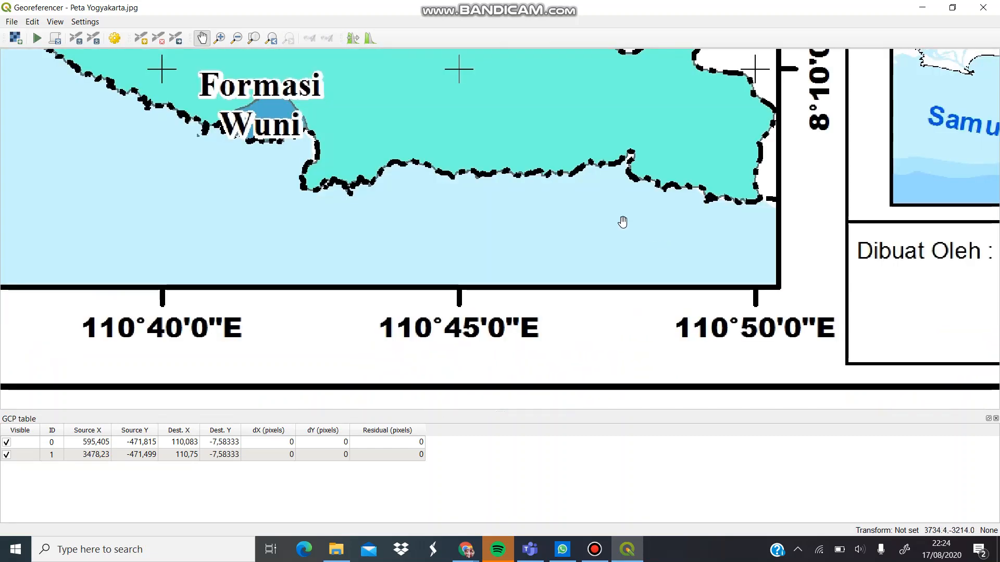
left_click_drag(574, 199, 566, 237)
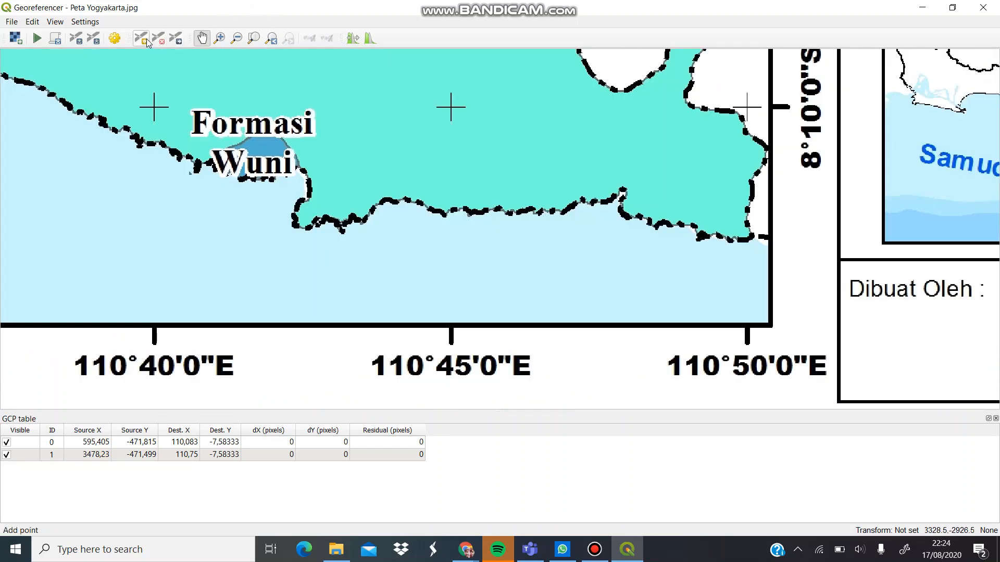
left_click(141, 38)
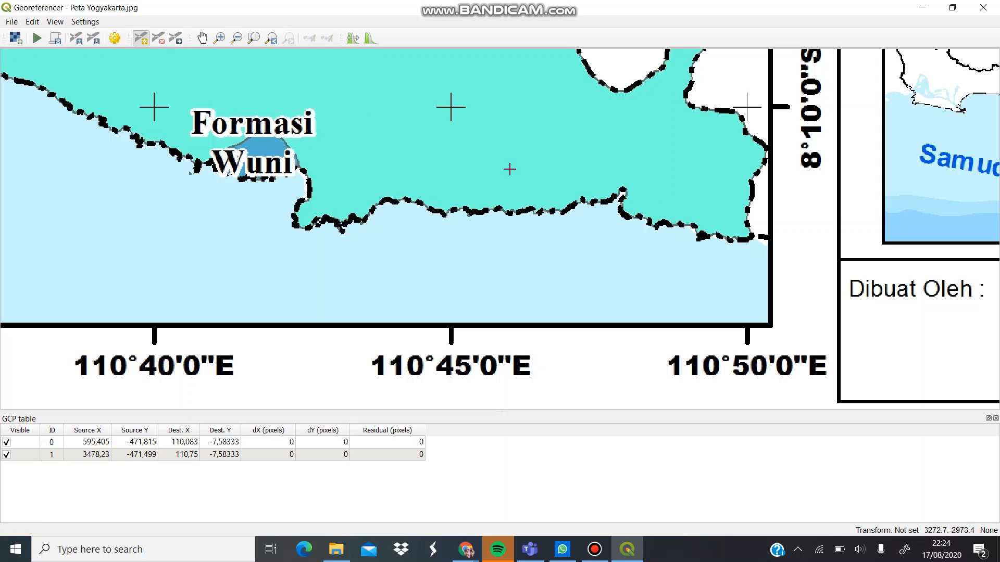
left_click(451, 106)
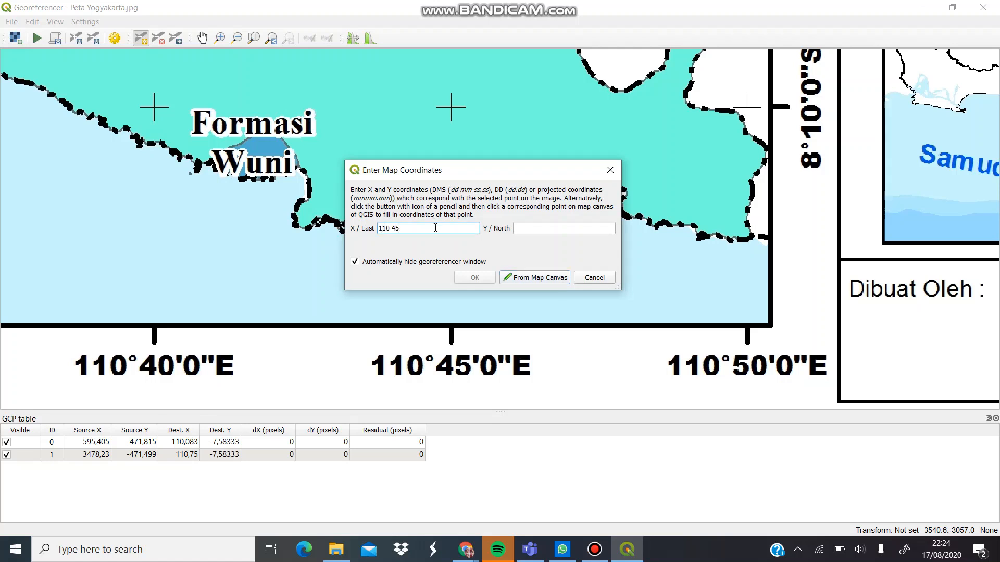
left_click(521, 228)
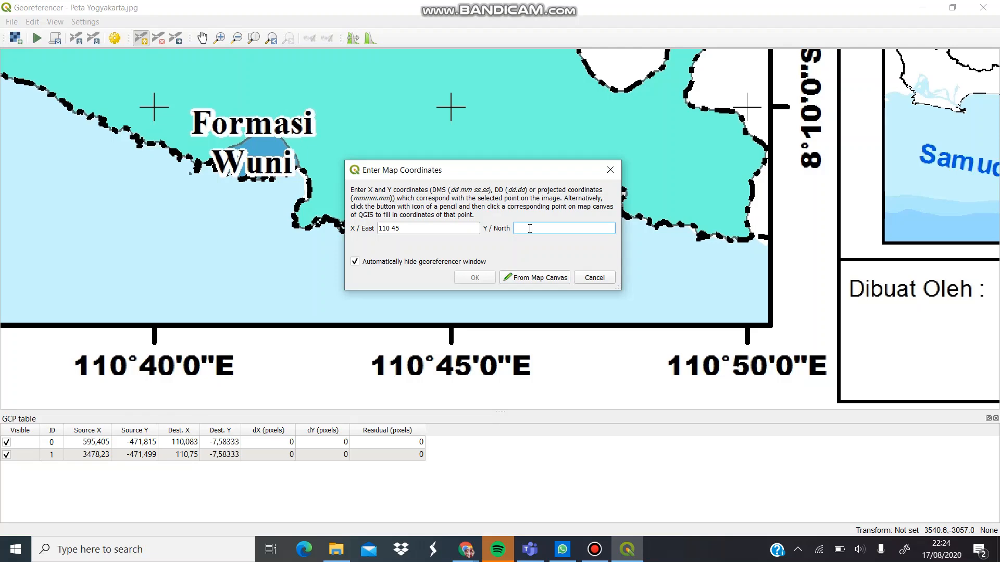
type("-8 10")
key("Return")
Add a control point on the southwestern grid cross at 110°5'E, 8°10'S with coordinates X 110 5 and Y -8 10
scroll(237, 182, "down", 3)
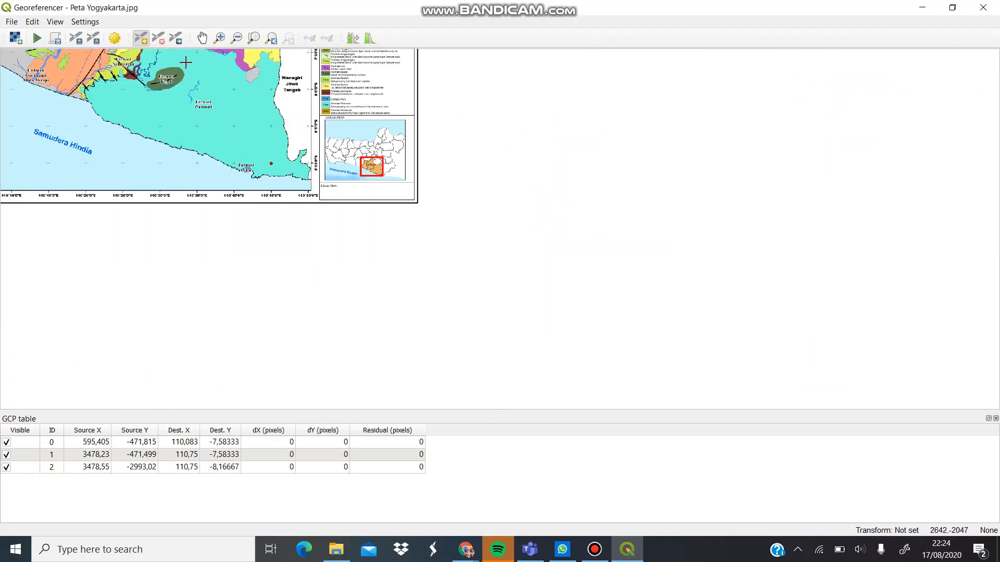
left_click(202, 38)
left_click_drag(20, 154, 498, 212)
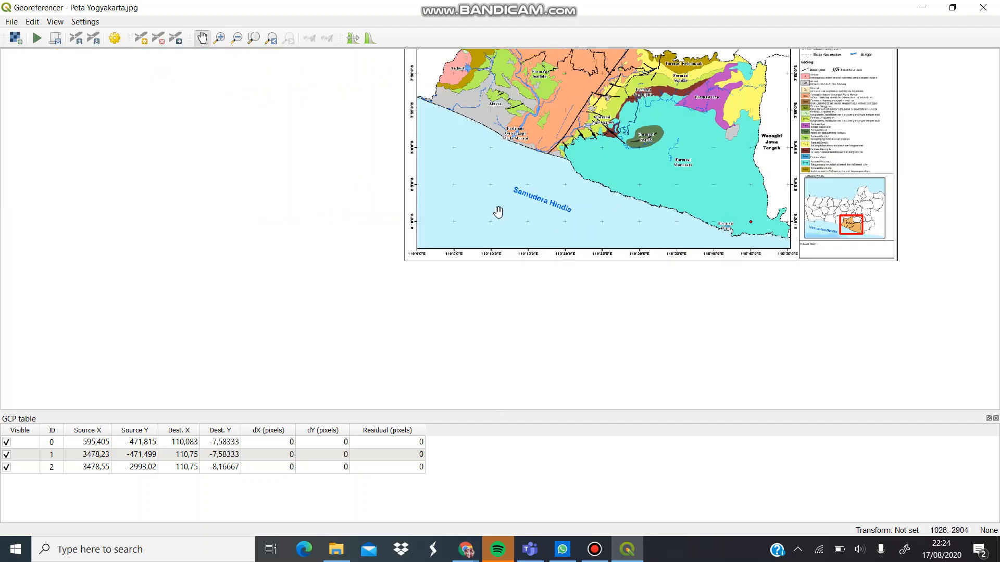
scroll(498, 212, "up", 2)
scroll(323, 226, "up", 1)
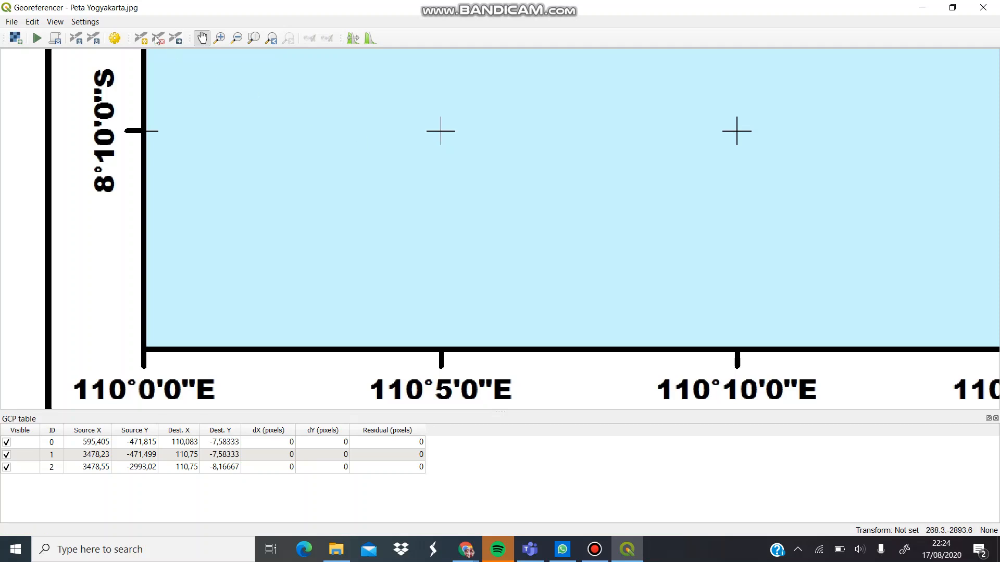
left_click(141, 38)
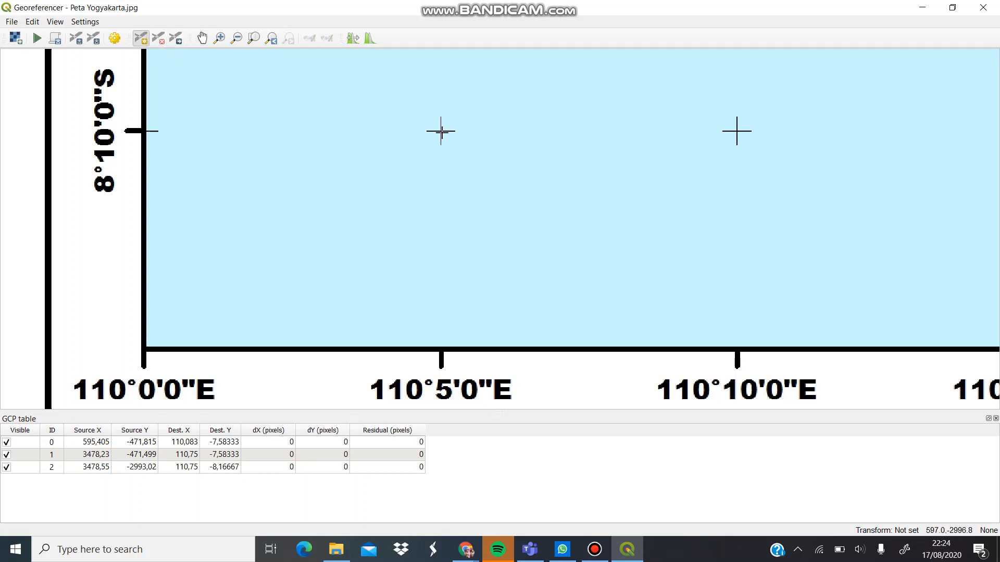
left_click(441, 131)
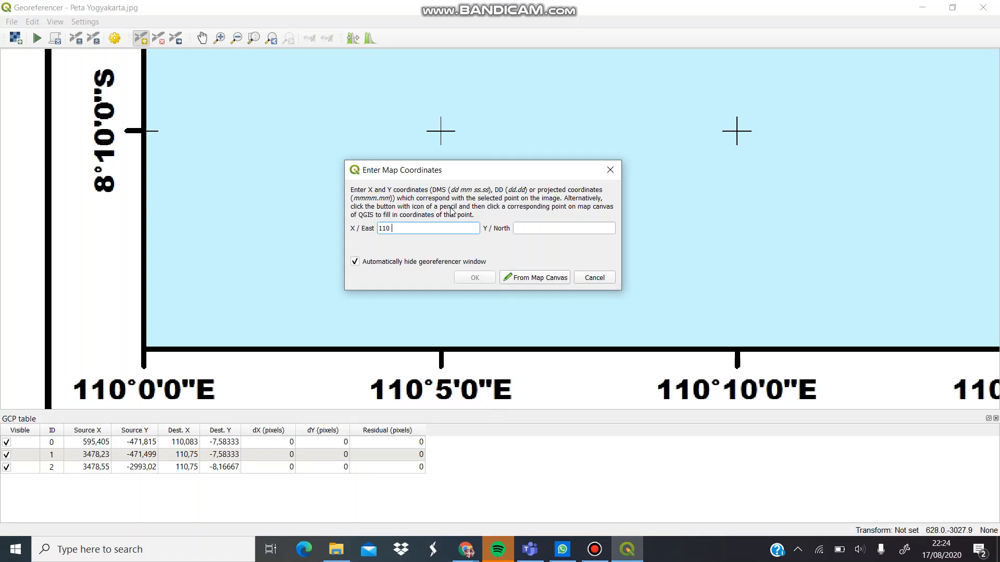
left_click(527, 227)
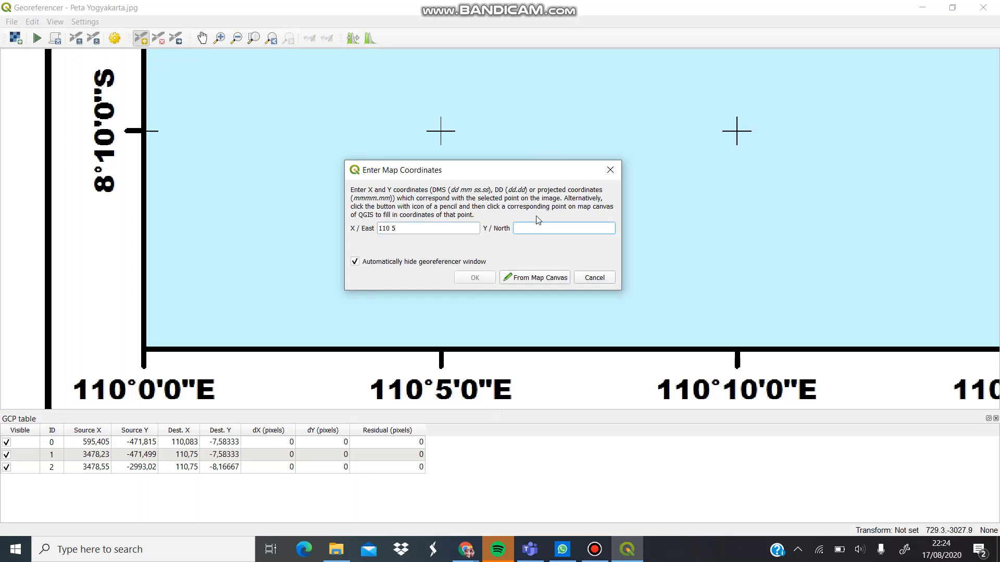
type("-8 10")
key("Return")
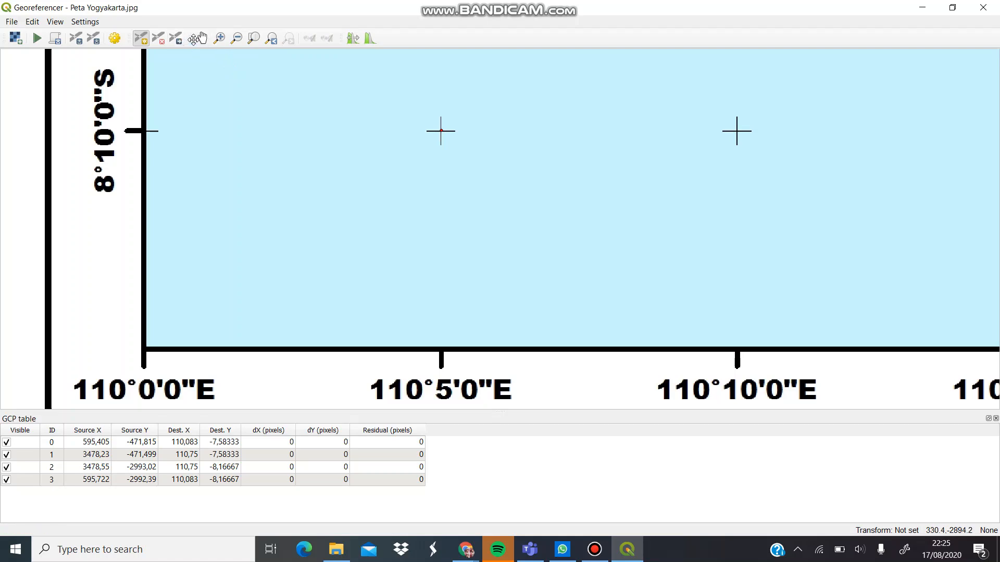
Set the transformation's output raster to a TIF file named GeorefefRaster in the Desktop sig folder and accept the settings
left_click(201, 38)
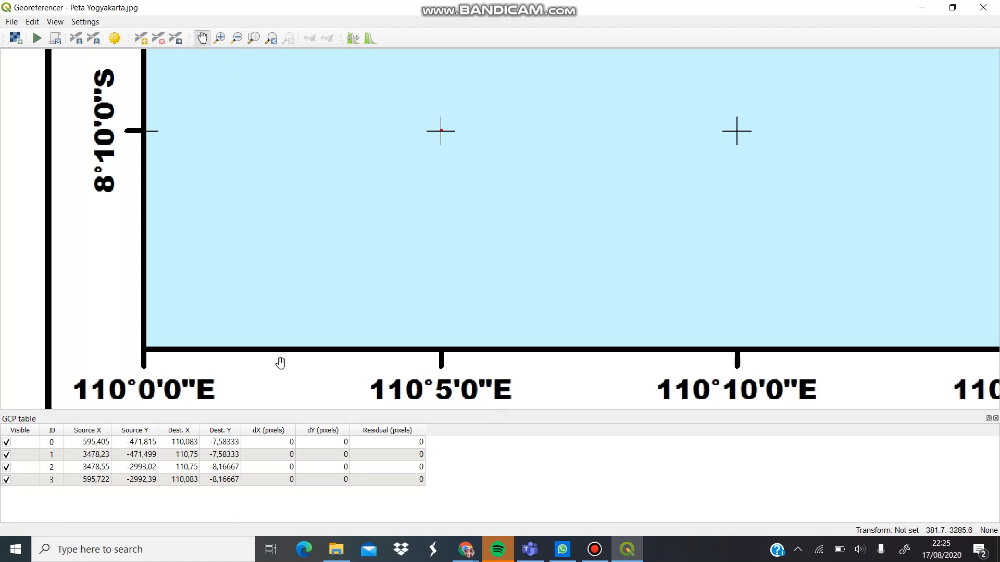
left_click(115, 38)
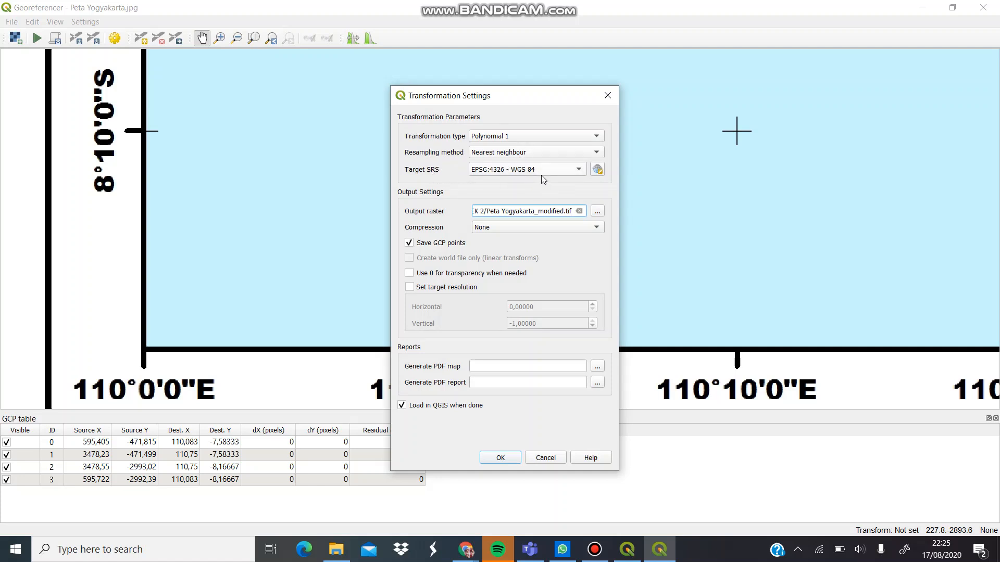
left_click(579, 211)
left_click(597, 212)
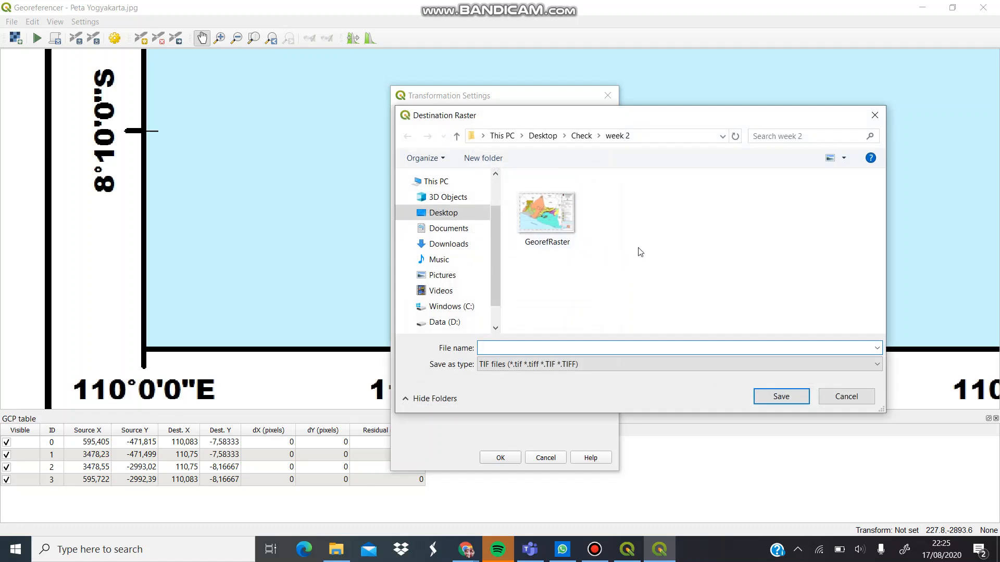
left_click(452, 214)
double_click(561, 212)
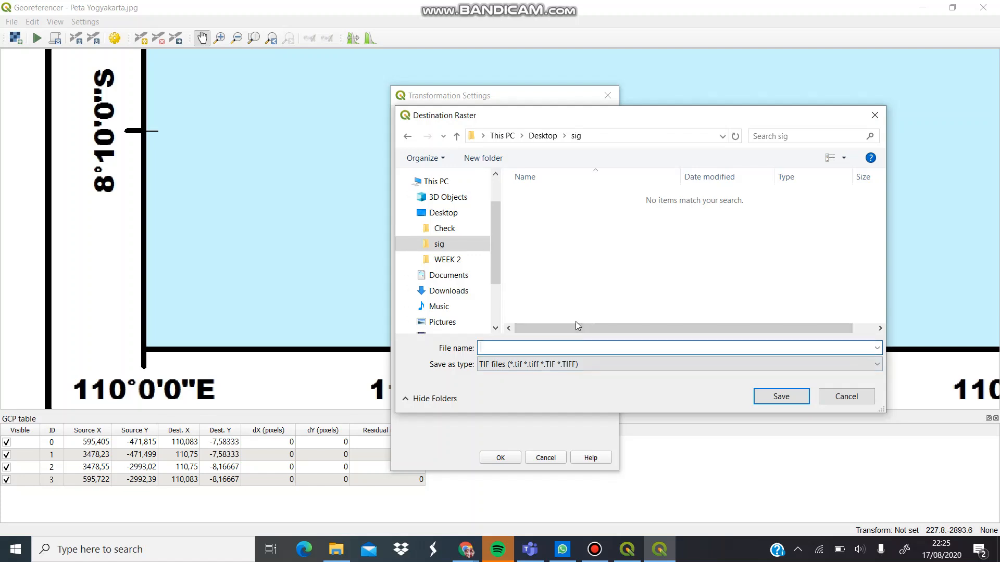
type("GeorefefRaster")
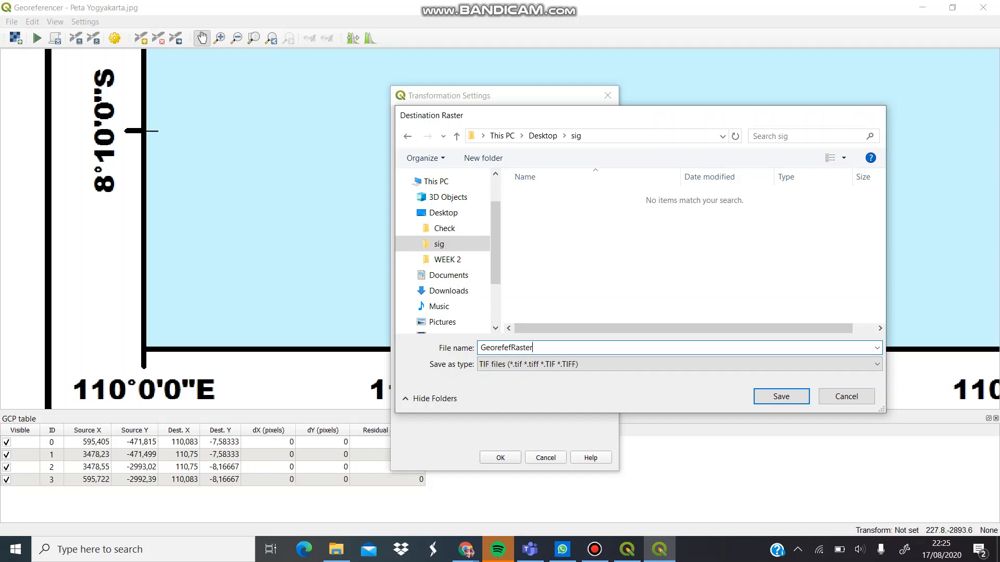
key("Return")
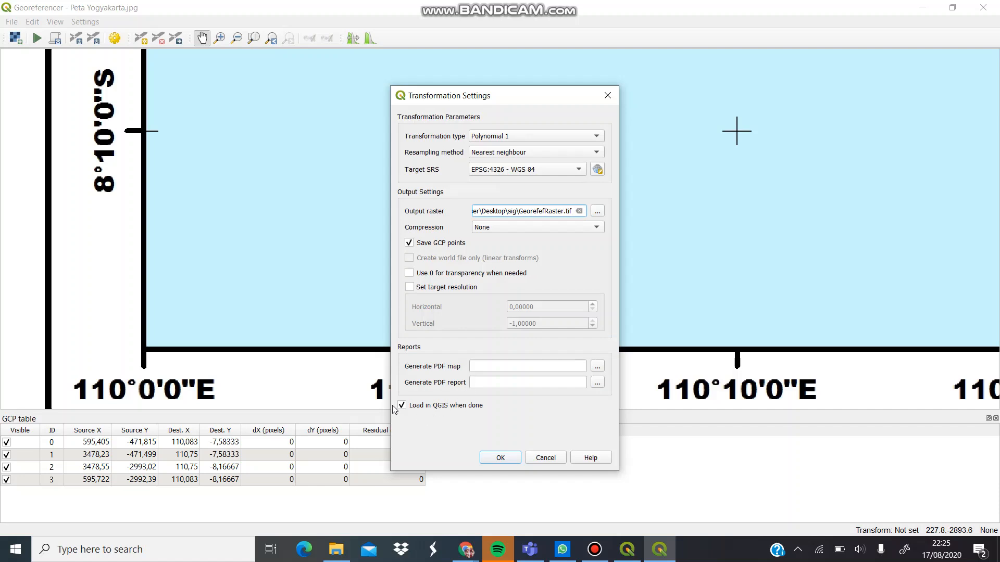
left_click(512, 462)
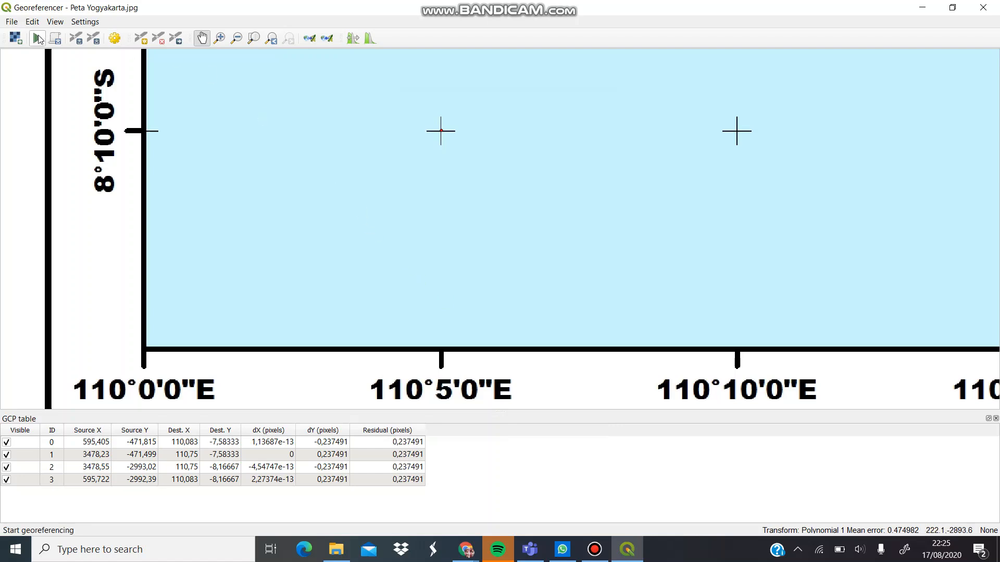
Run the georeferencing of the Peta Yogyakarta raster
left_click(38, 38)
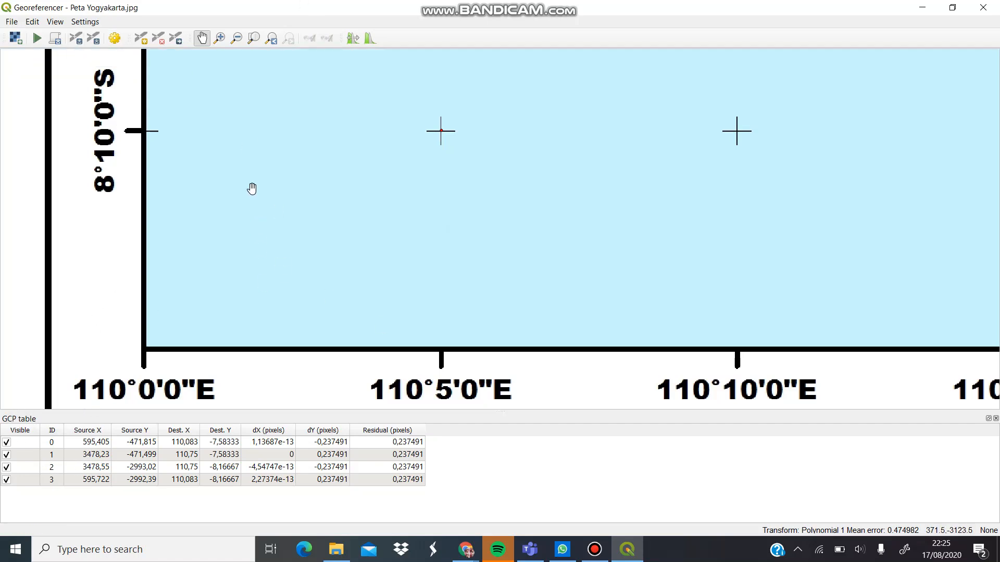
left_click(55, 22)
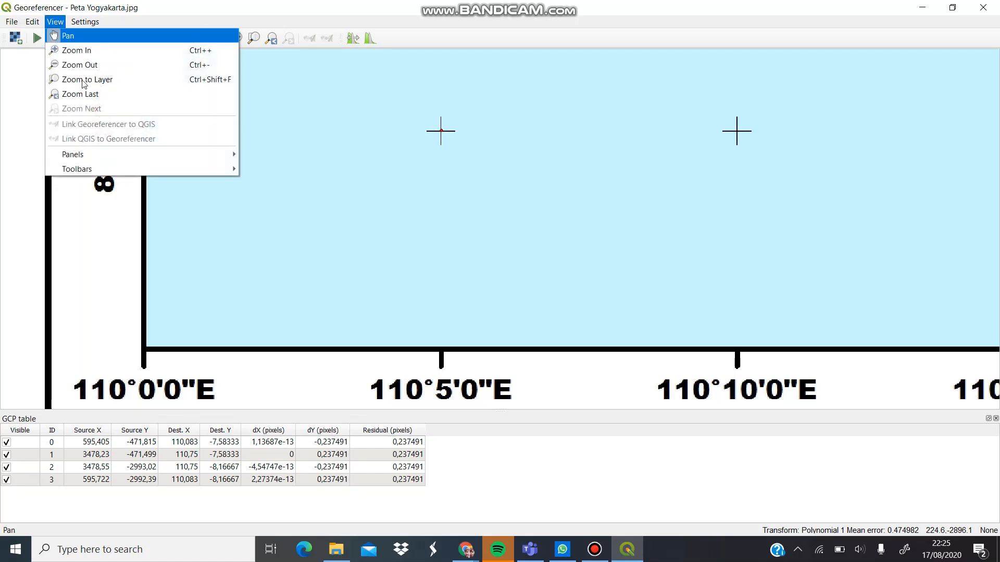
mouse_move(151, 161)
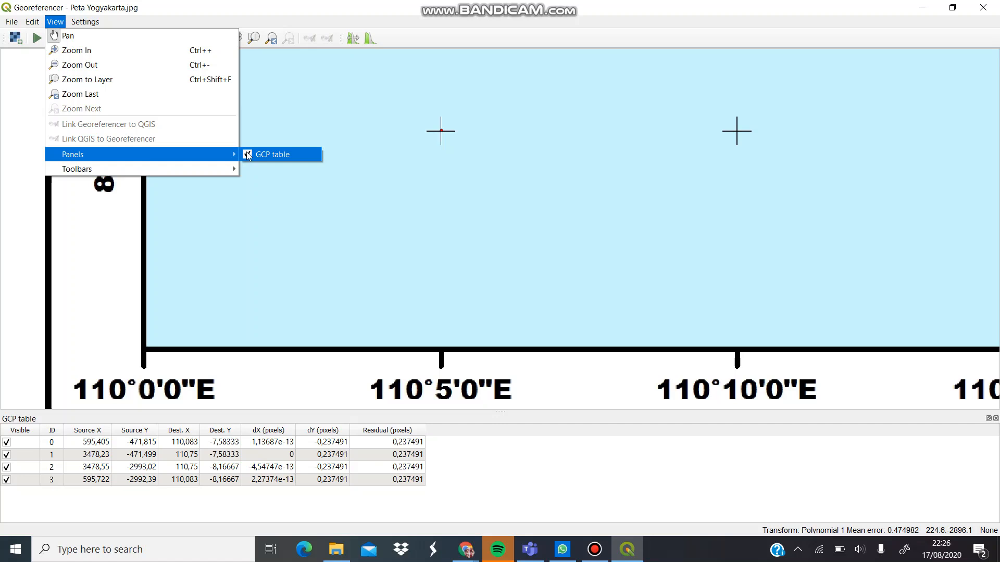
mouse_move(104, 168)
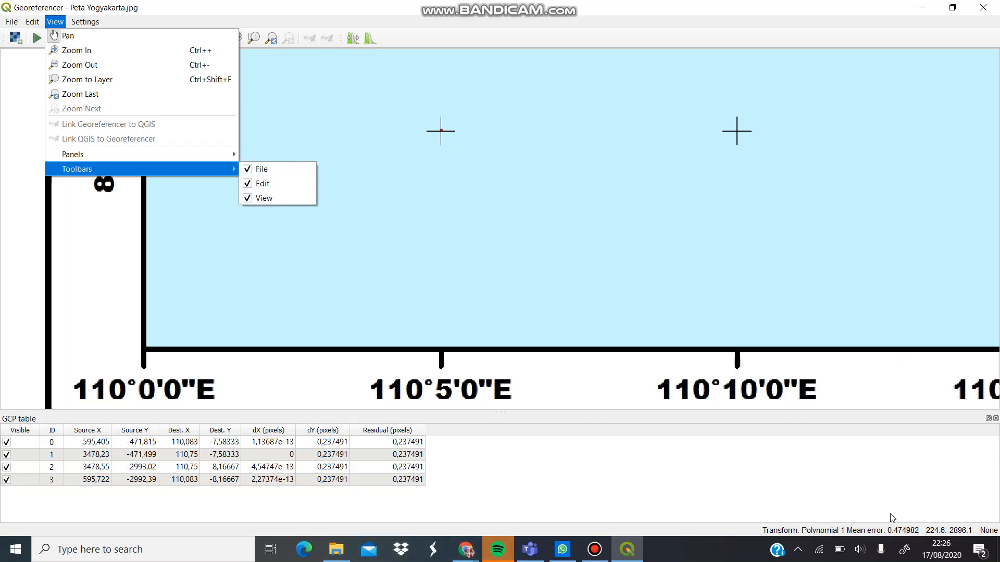
left_click(903, 493)
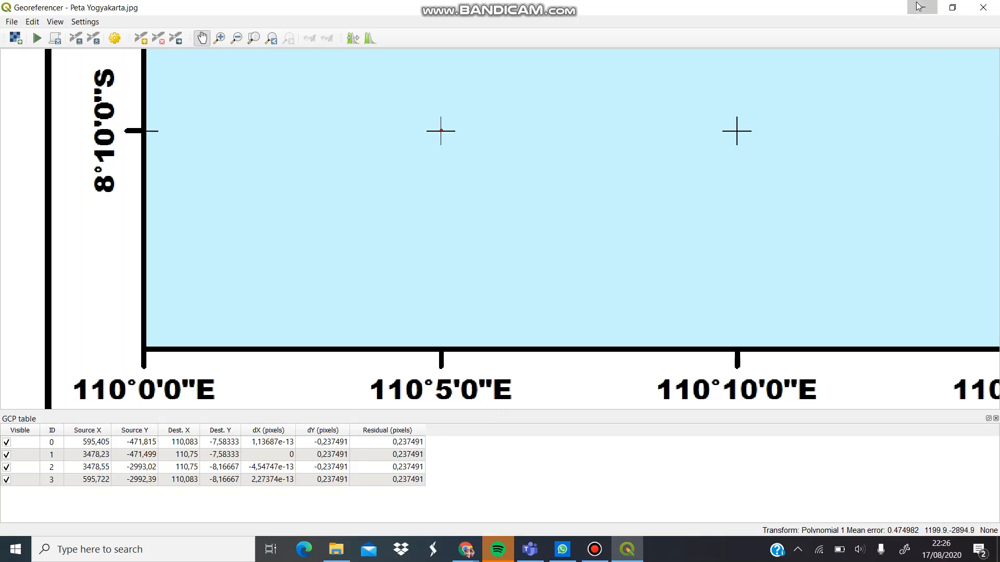
Leave the Georeferencer and zoom the main map to the extent of the GeorefefRaster layer
left_click(979, 6)
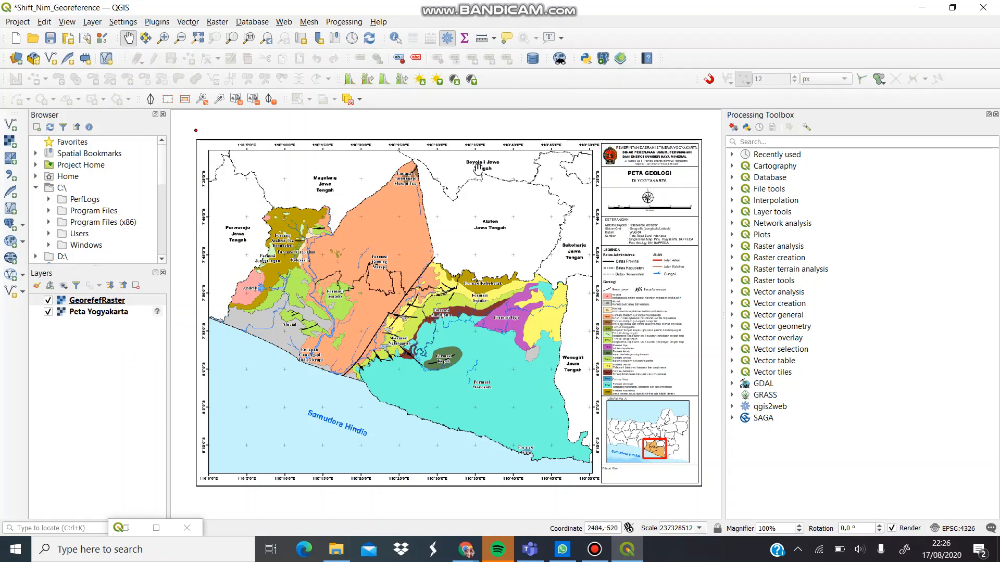
left_click(116, 302)
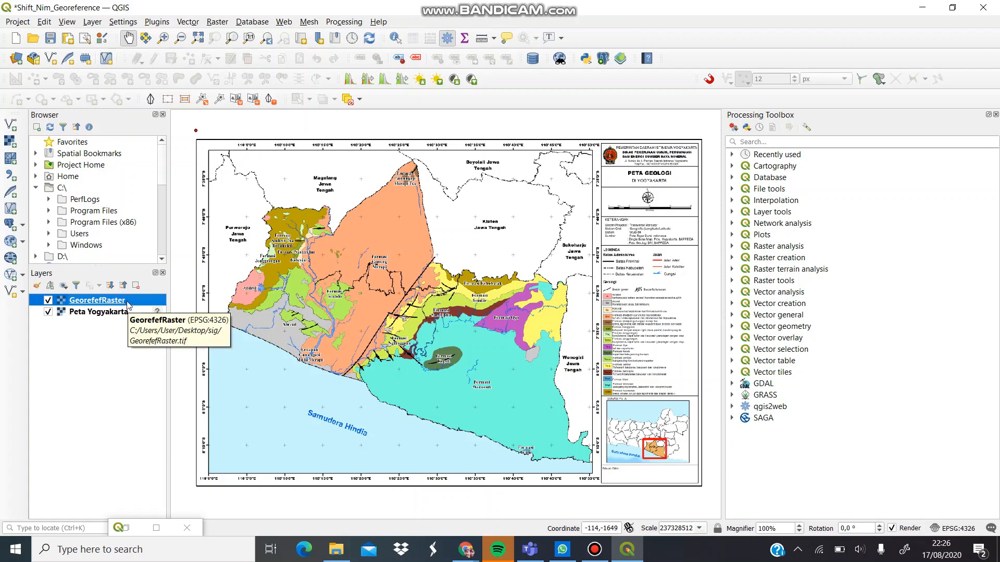
right_click(128, 304)
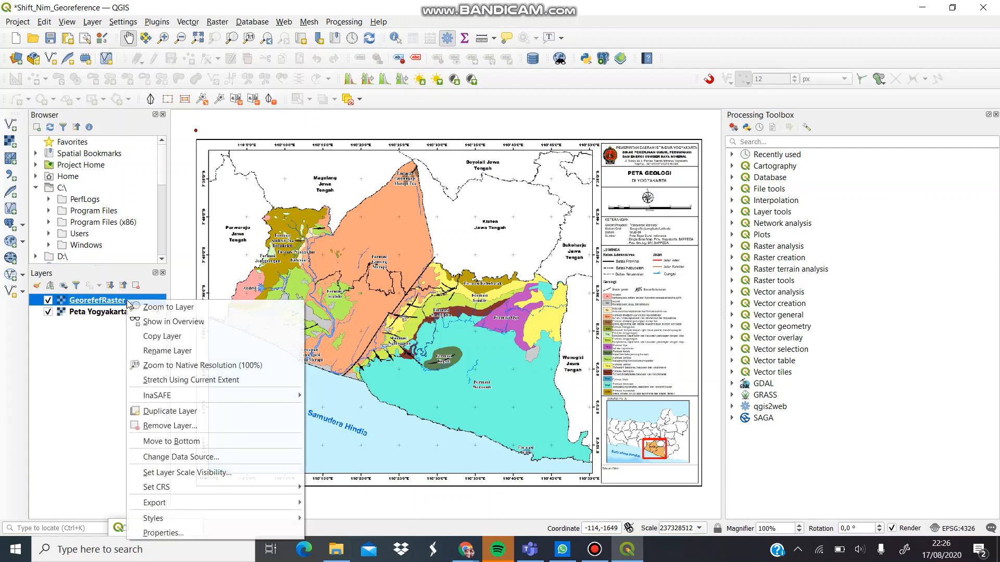
left_click(141, 309)
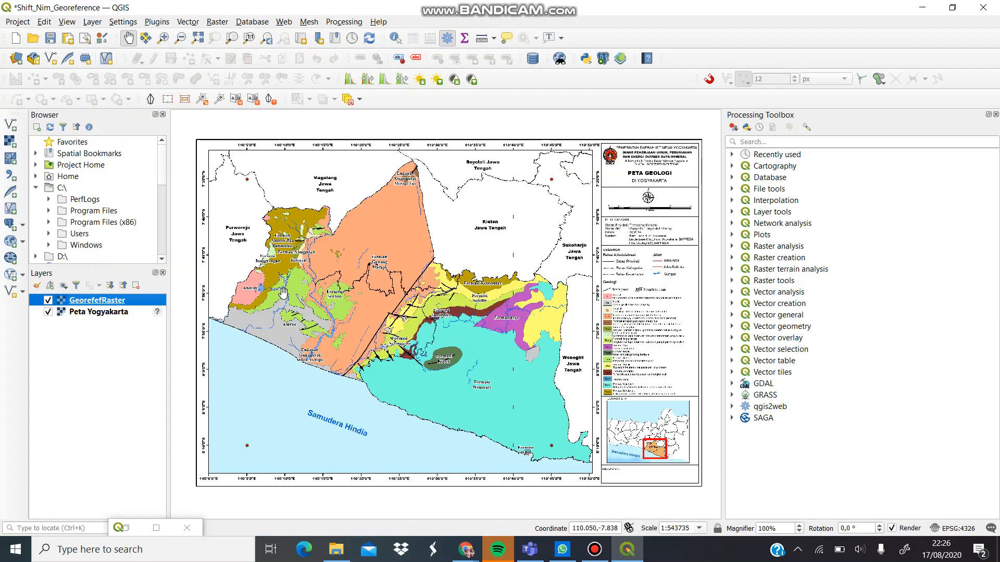
Examine the georeferenced geological map up close and as a whole, checking its grid crosses and control points
scroll(297, 223, "up", 1)
left_click_drag(297, 223, 559, 300)
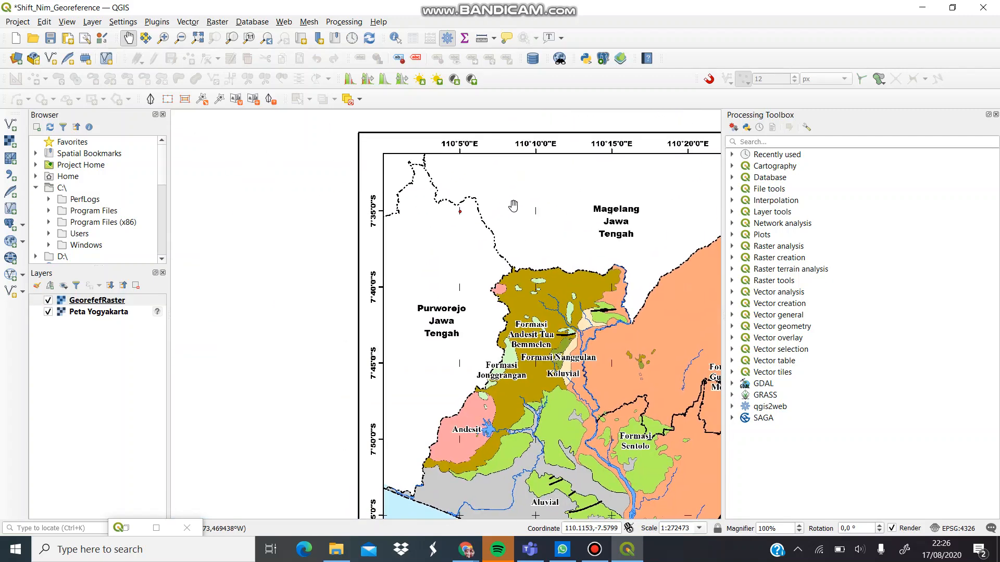
left_click_drag(439, 223, 417, 255)
scroll(416, 254, "up", 1)
scroll(464, 239, "down", 4)
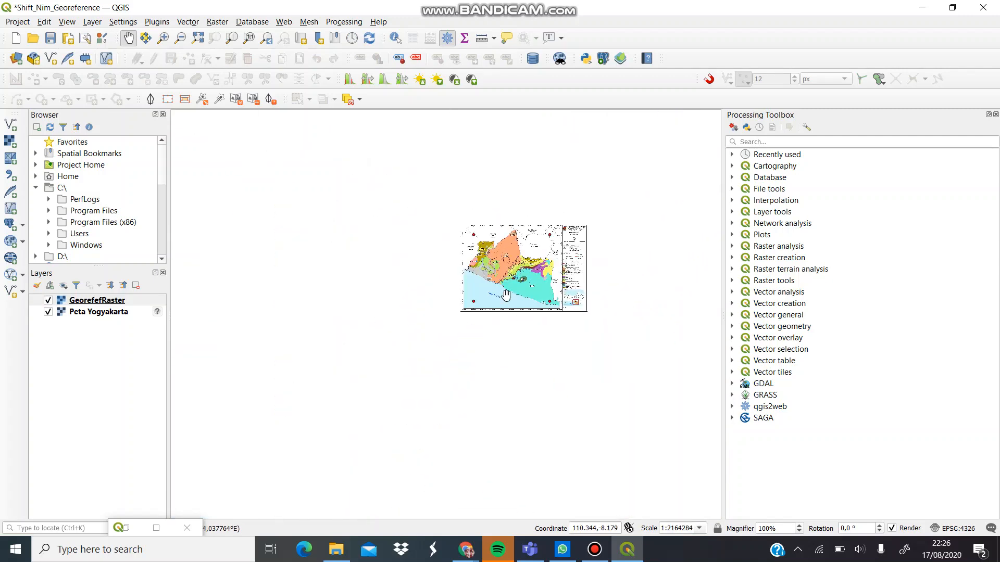
left_click_drag(593, 276, 495, 287)
scroll(495, 286, "up", 1)
scroll(452, 292, "up", 3)
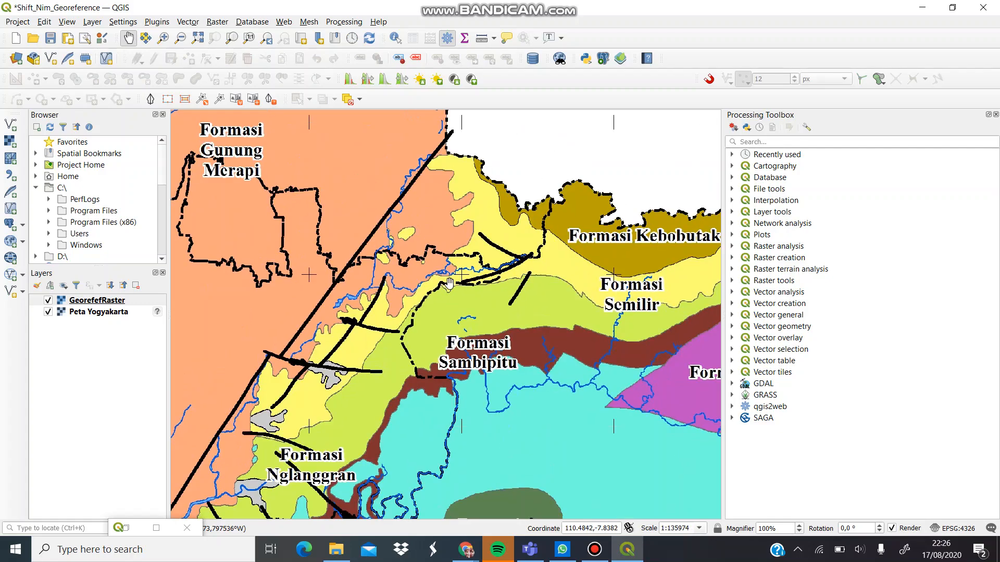
scroll(457, 266, "down", 2)
left_click_drag(522, 254, 488, 278)
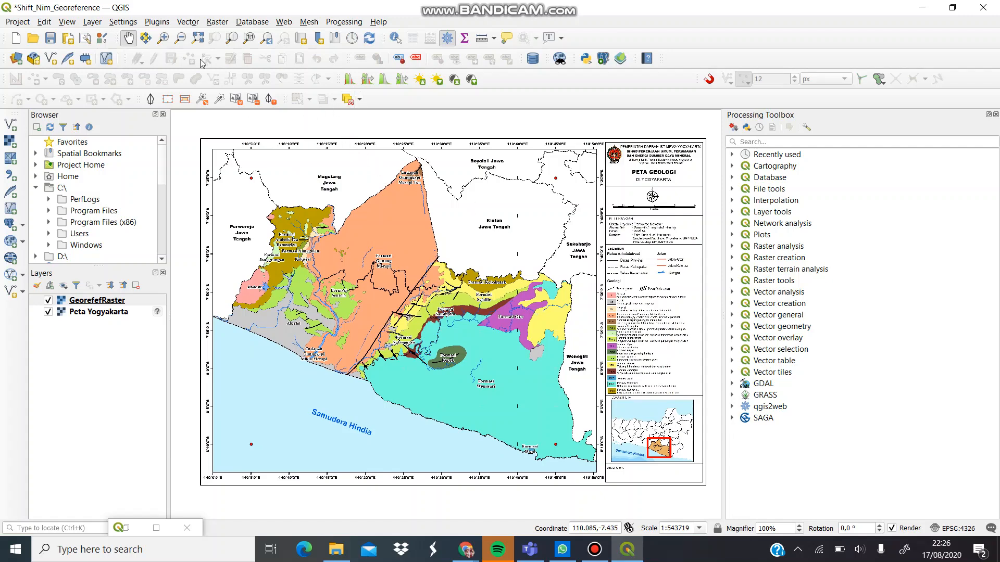
Add Shapefile Yogya.shp from the Adminsitrasi folder in the Desktop's WEEK 2 Shapefile folder as a vector layer
left_click(91, 23)
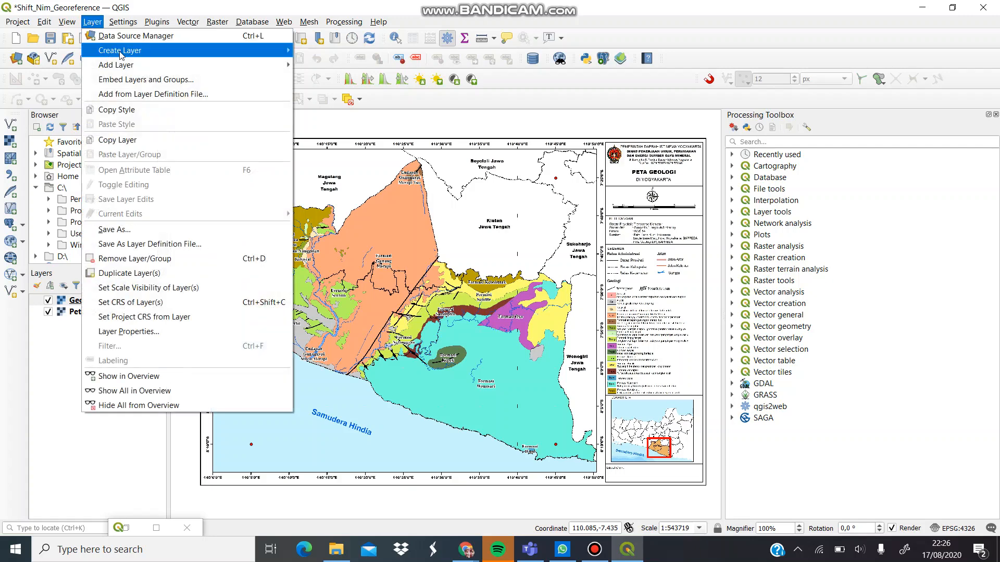
mouse_move(143, 68)
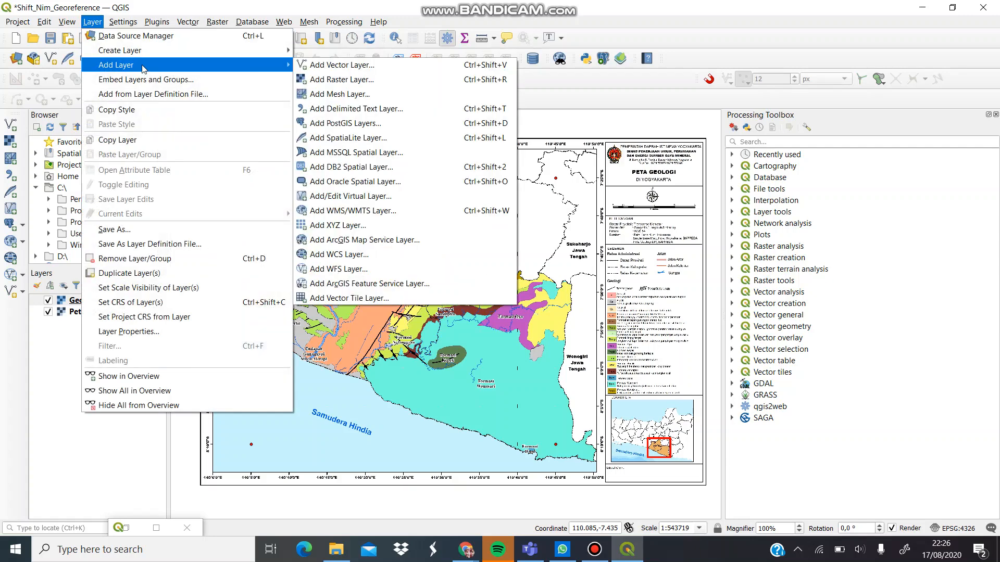
left_click(338, 66)
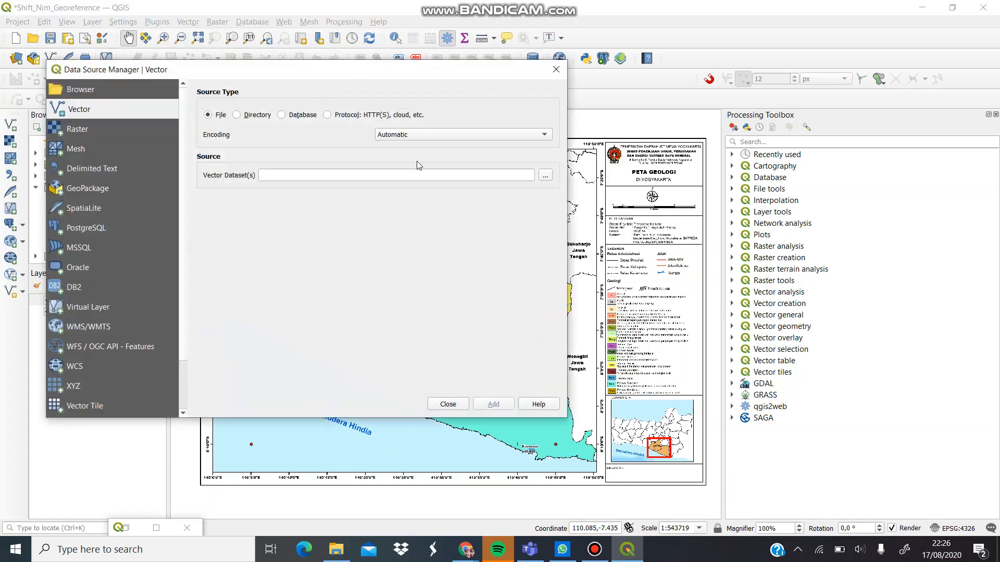
left_click(545, 175)
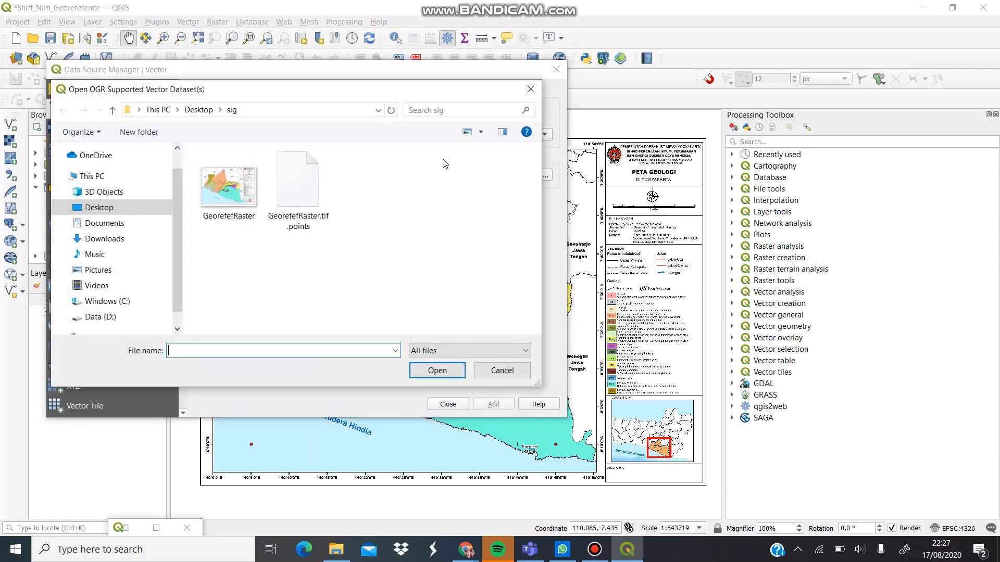
left_click(104, 207)
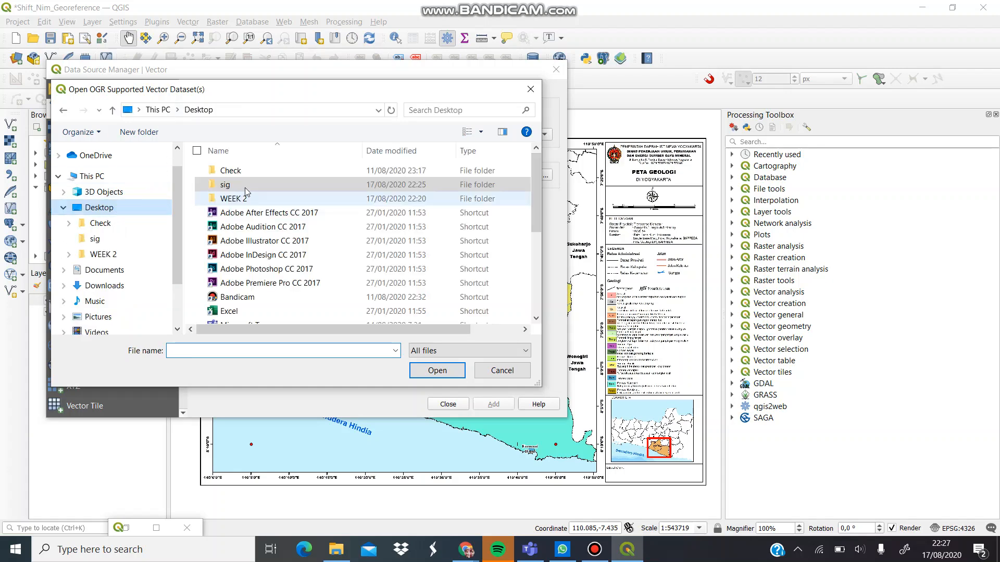
double_click(255, 201)
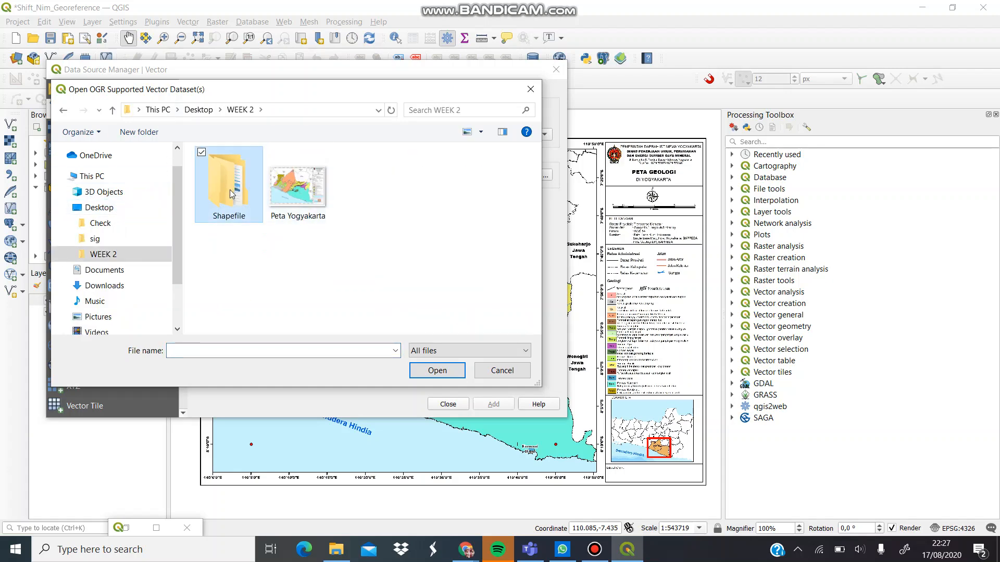
double_click(231, 191)
double_click(229, 171)
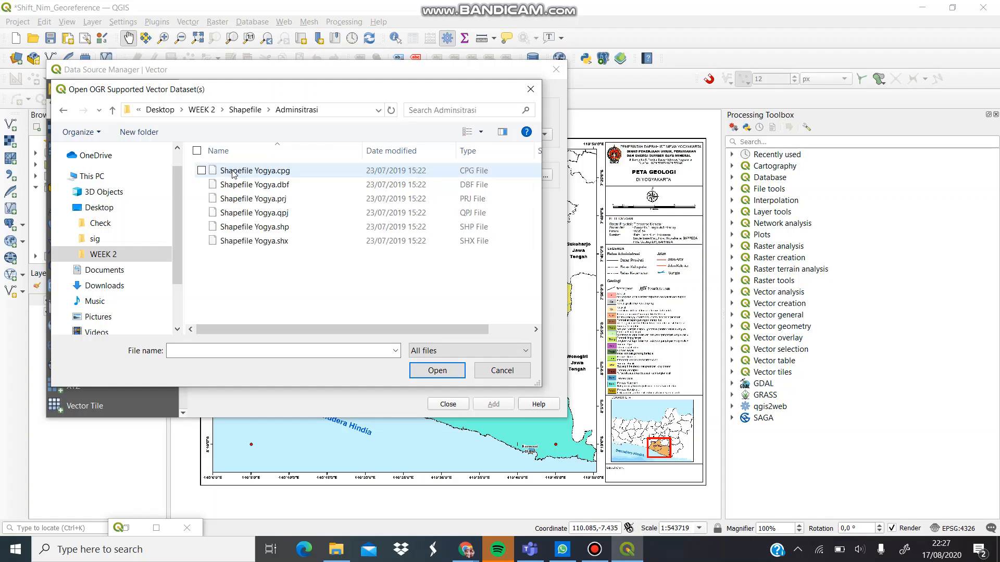
double_click(265, 229)
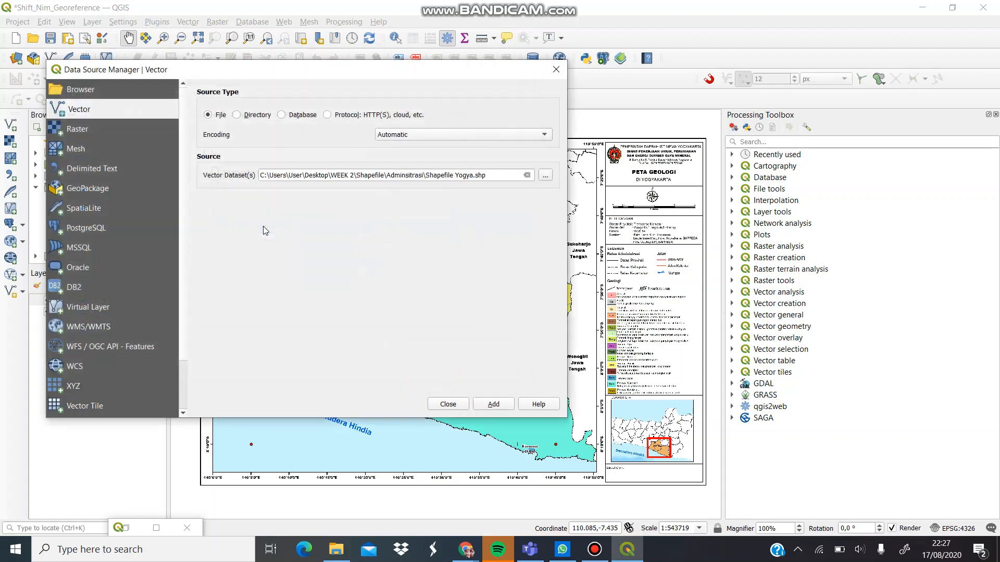
left_click(491, 404)
Add infrastruktur_jogja.shp from the Infrakstruktur folder as another vector layer
left_click(545, 175)
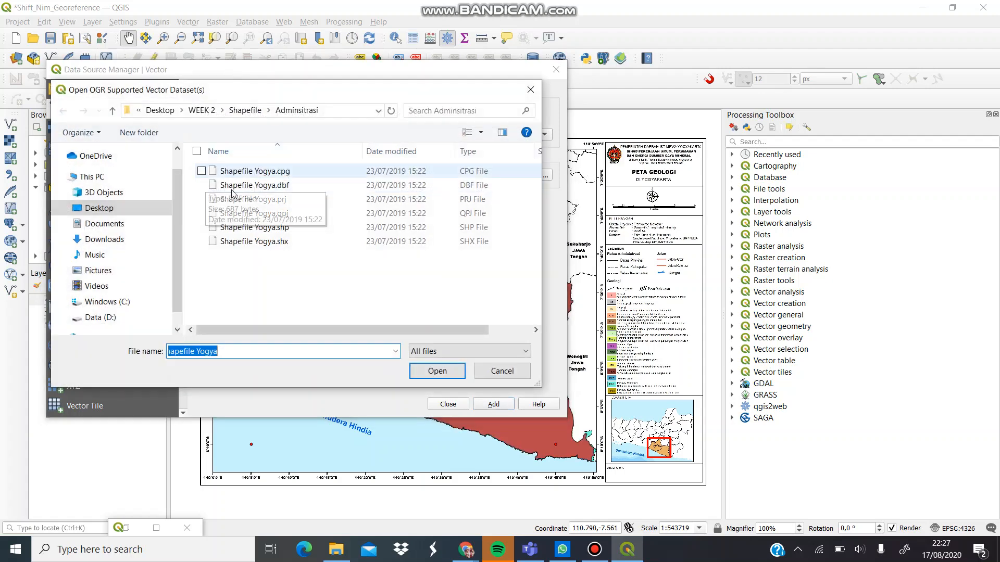
left_click(112, 110)
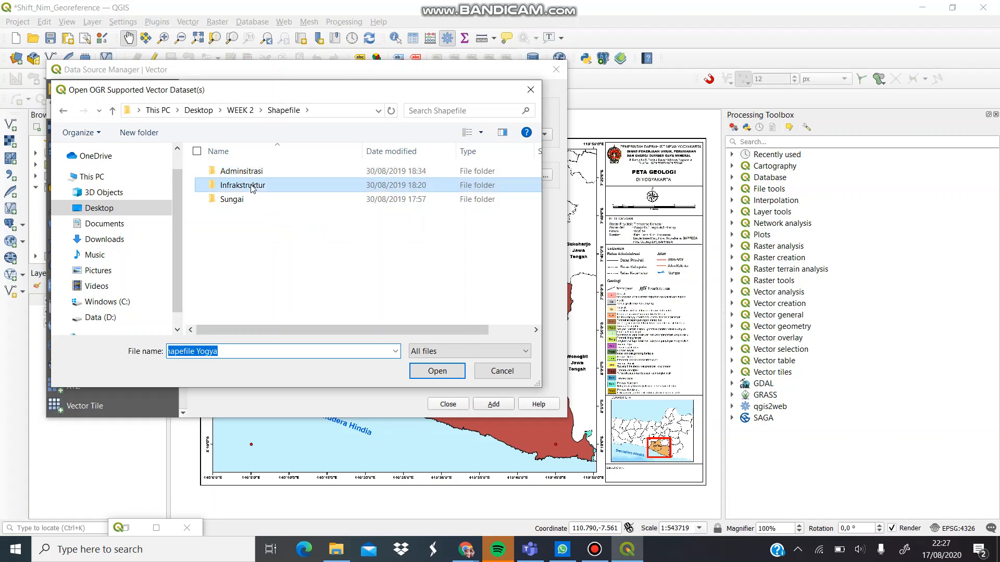
double_click(250, 186)
double_click(288, 213)
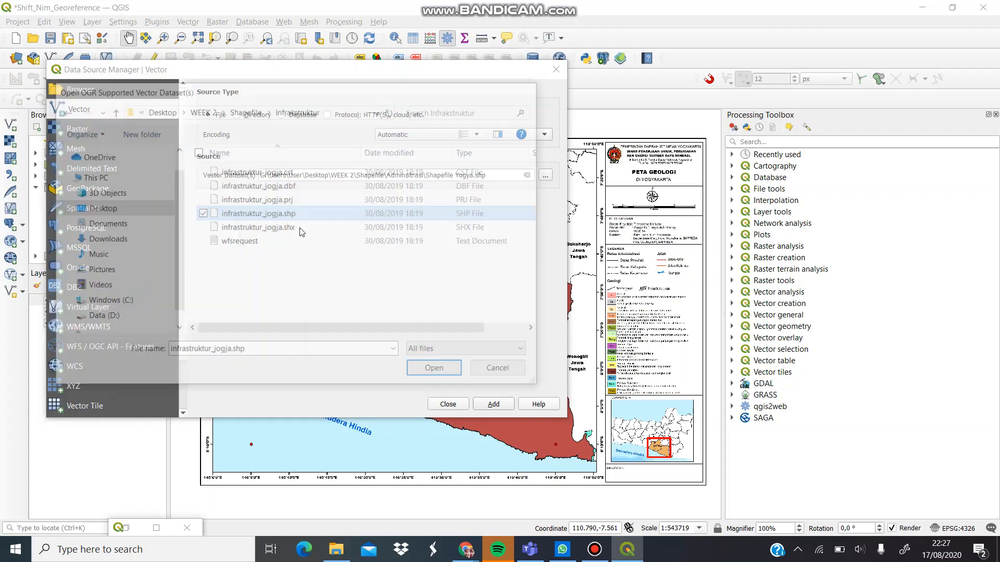
left_click(493, 405)
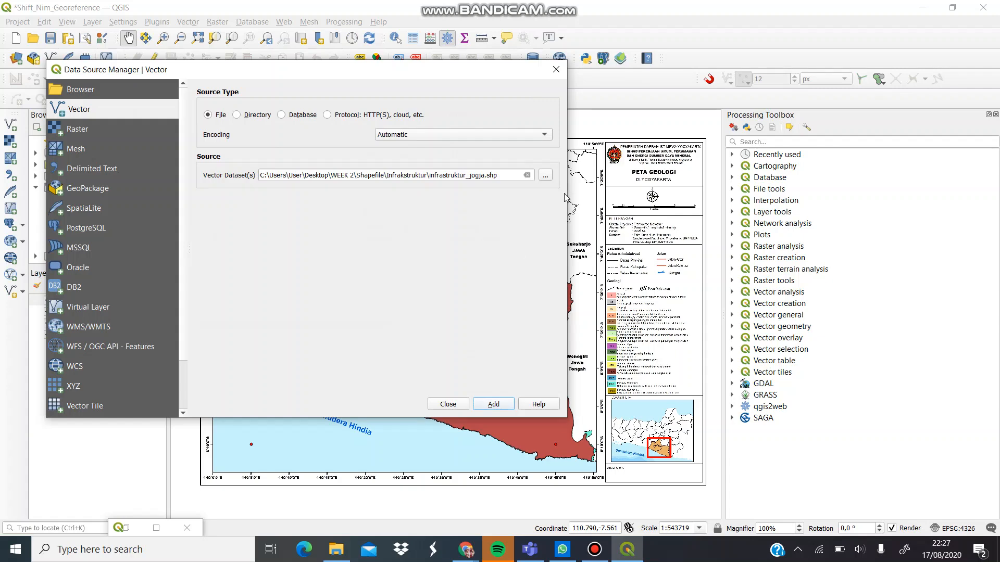
Add sungai_ln_25k.shp from the Sungai folder as a vector layer and hide the Peta Yogyakarta layer
left_click(545, 175)
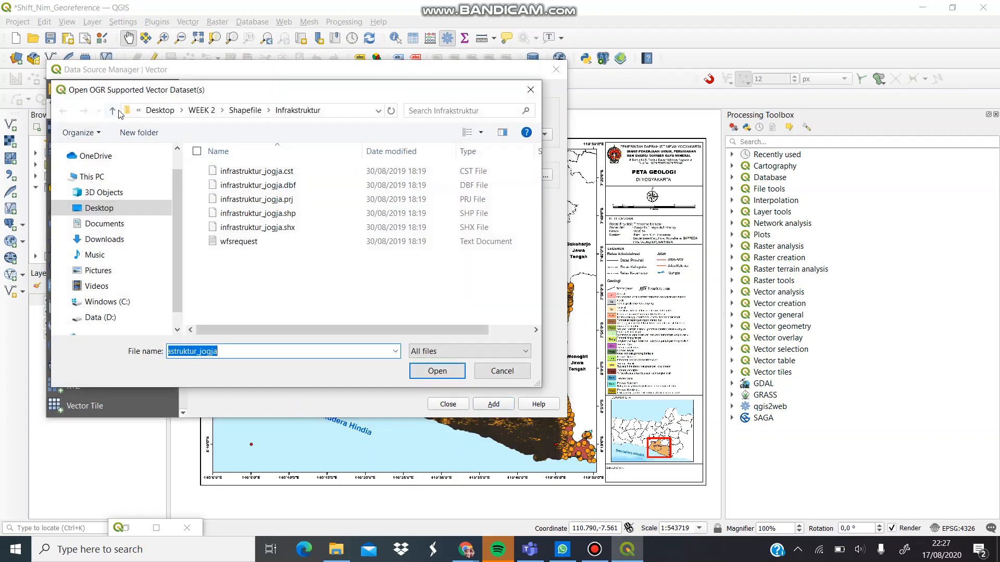
left_click(114, 111)
double_click(240, 200)
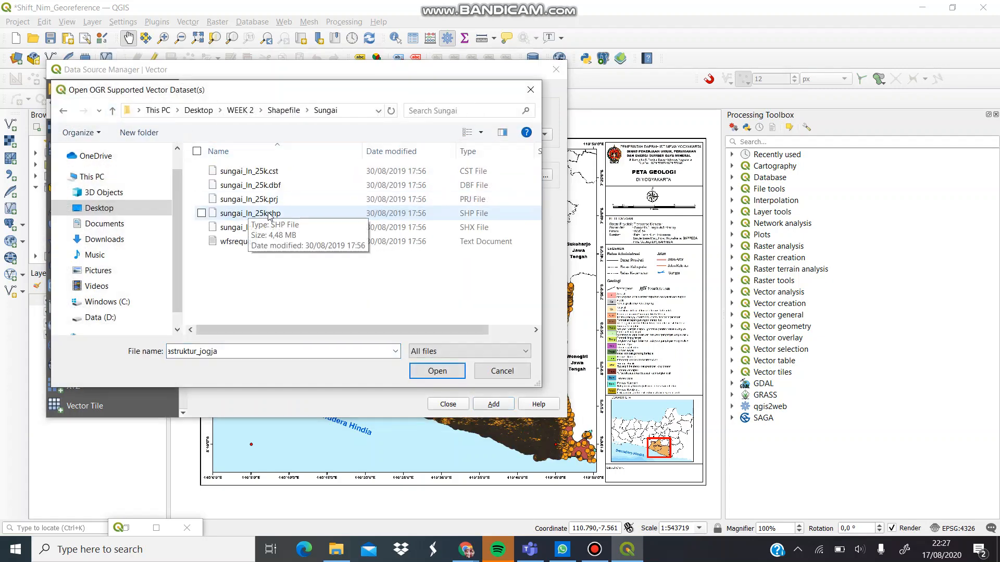
double_click(269, 215)
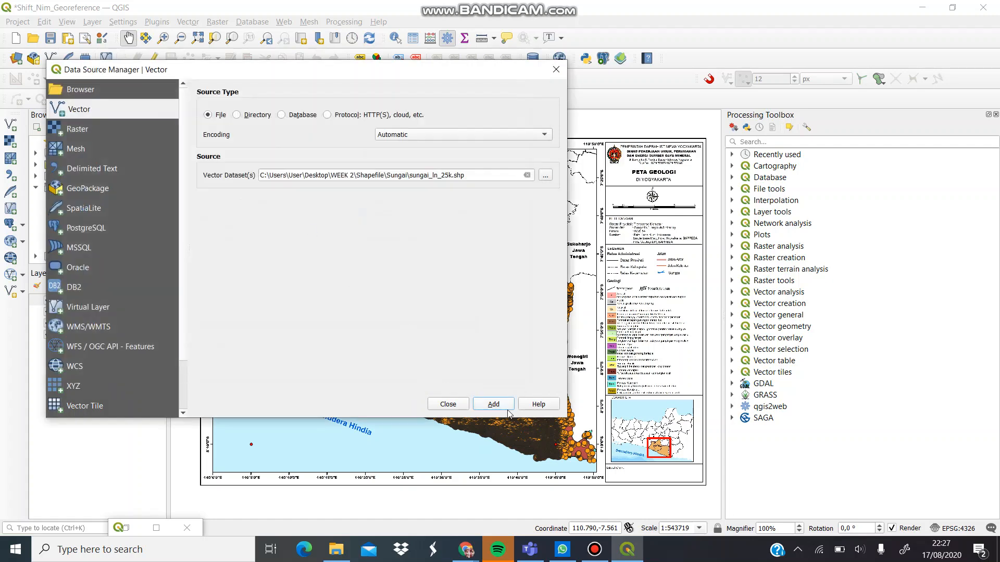
left_click(484, 410)
left_click(448, 405)
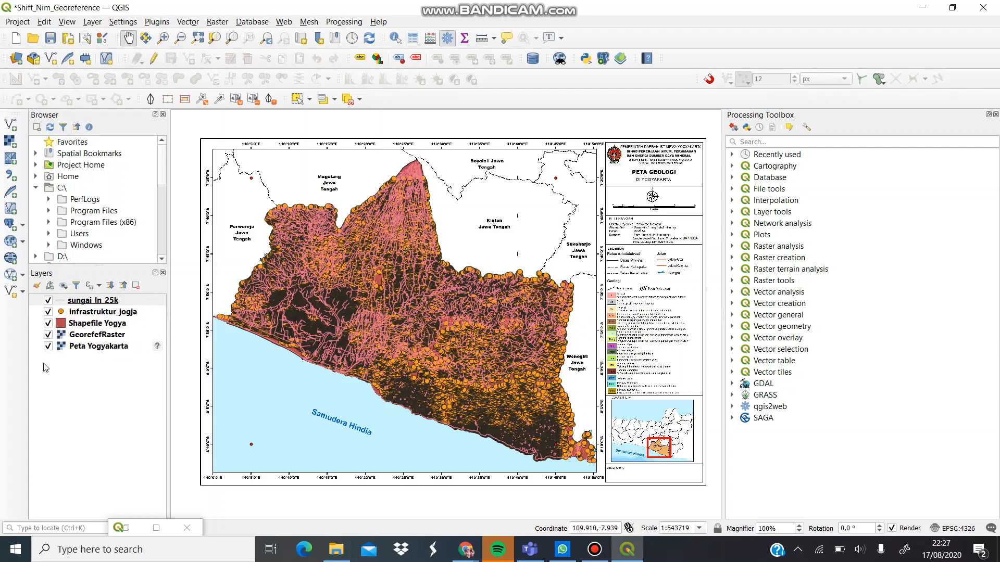
left_click(48, 347)
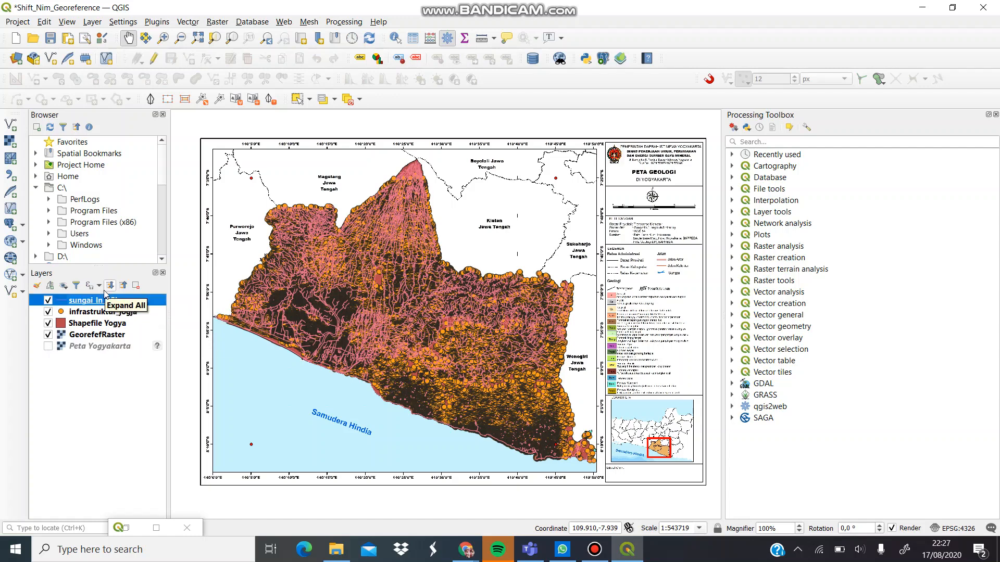
Style the Shapefile Yogya layer as Categorized by the KABKOT field with random colors, classify it and apply
left_click(125, 324)
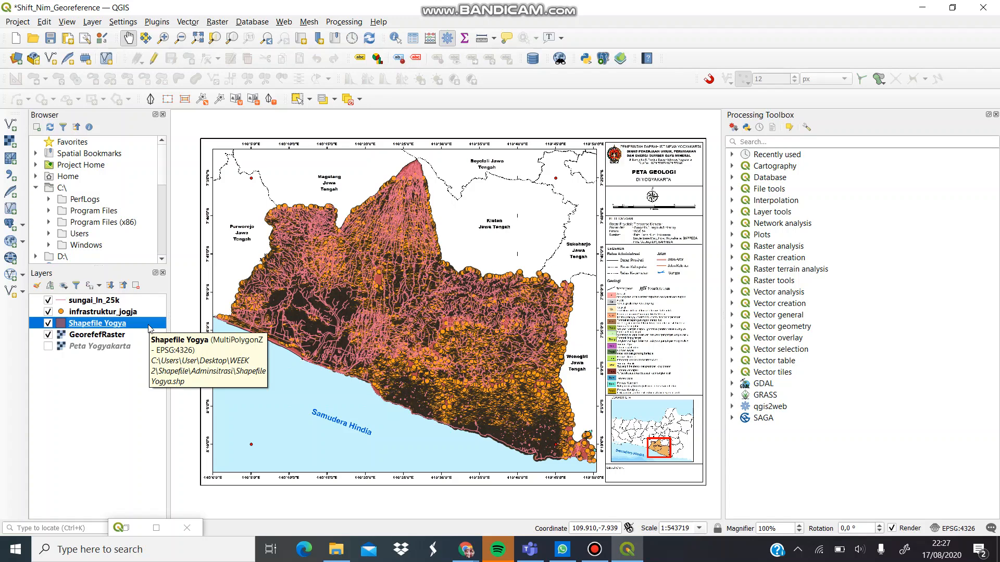
right_click(151, 329)
left_click(179, 318)
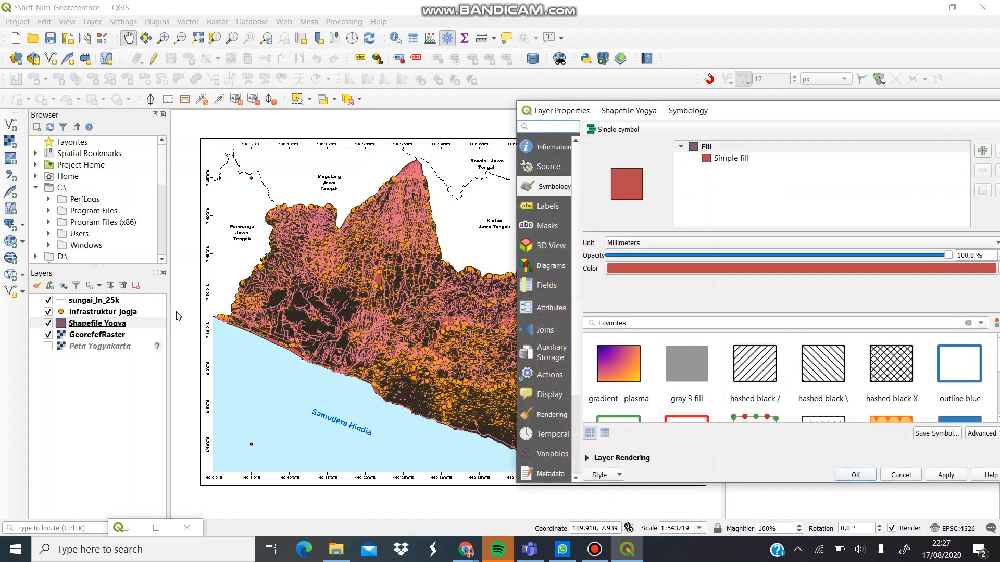
left_click_drag(690, 115, 432, 71)
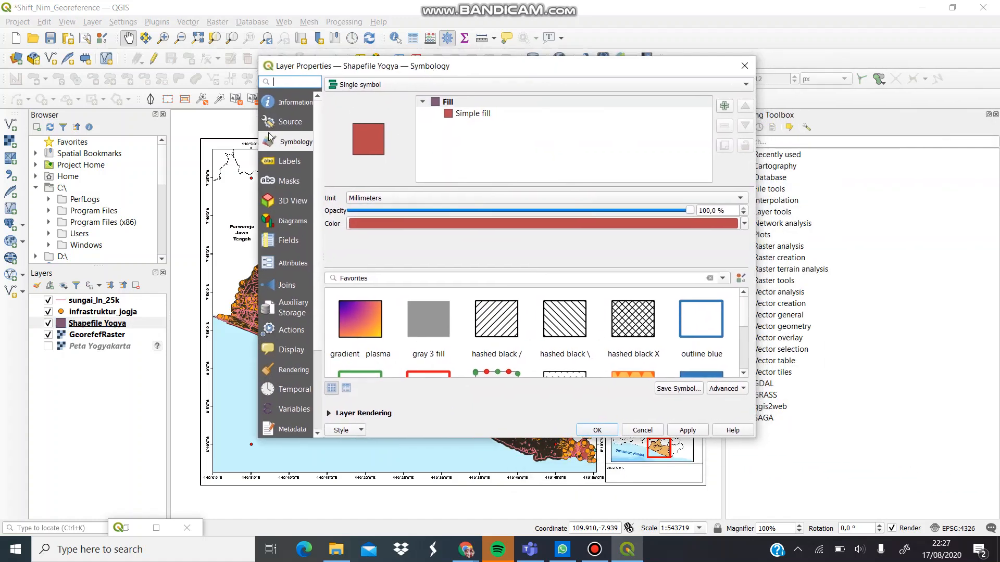
left_click(373, 87)
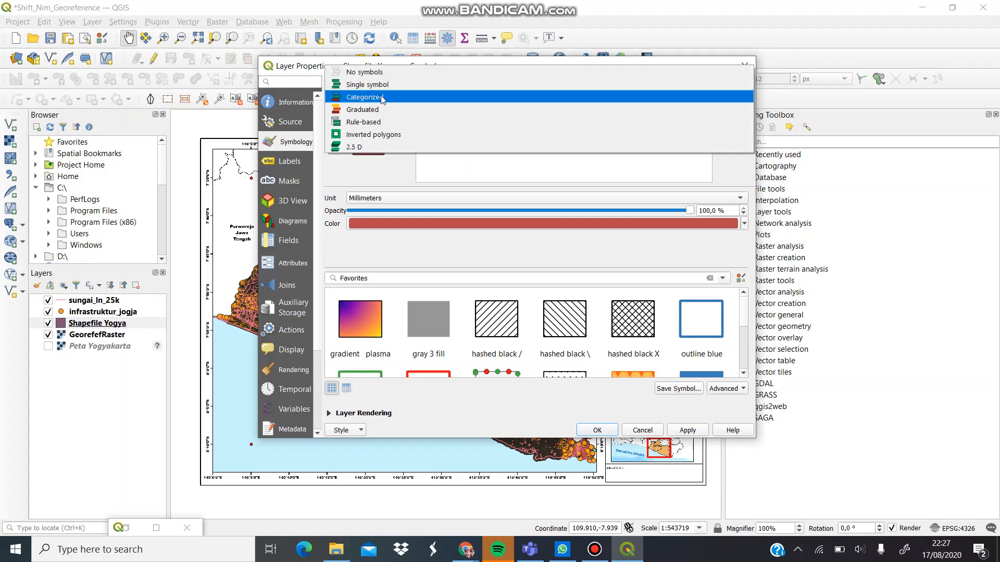
left_click(383, 98)
left_click(728, 103)
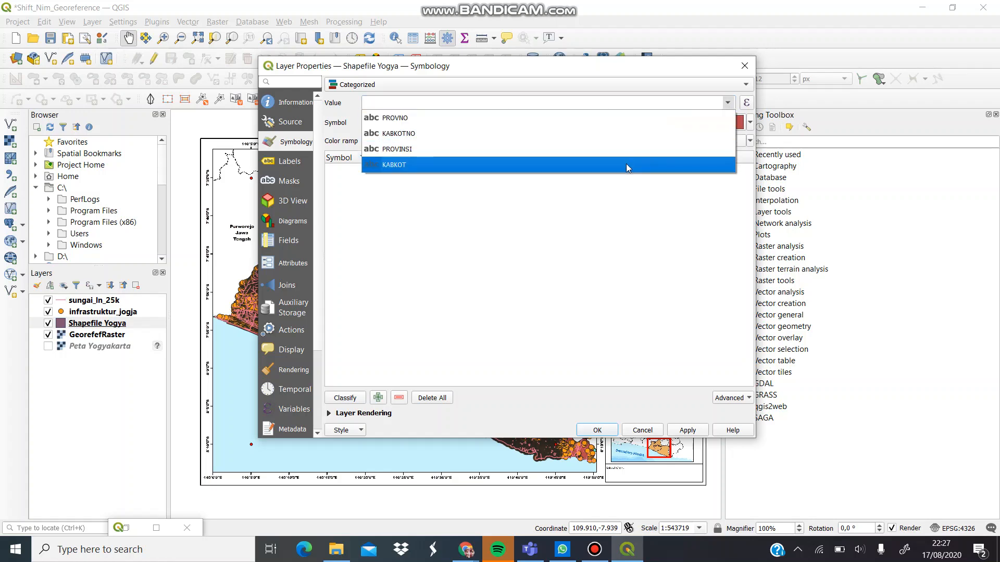
left_click(626, 165)
left_click(345, 401)
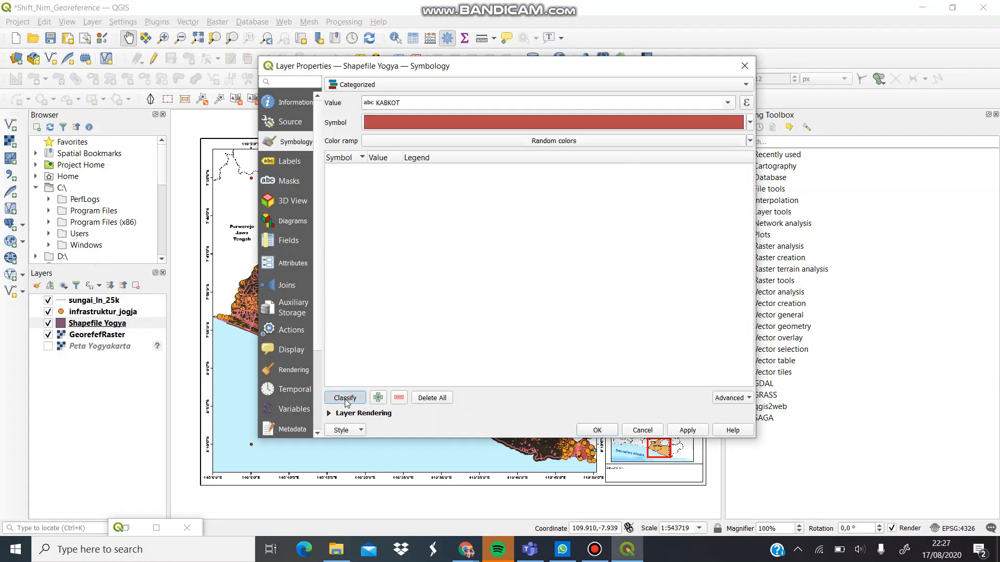
left_click(687, 432)
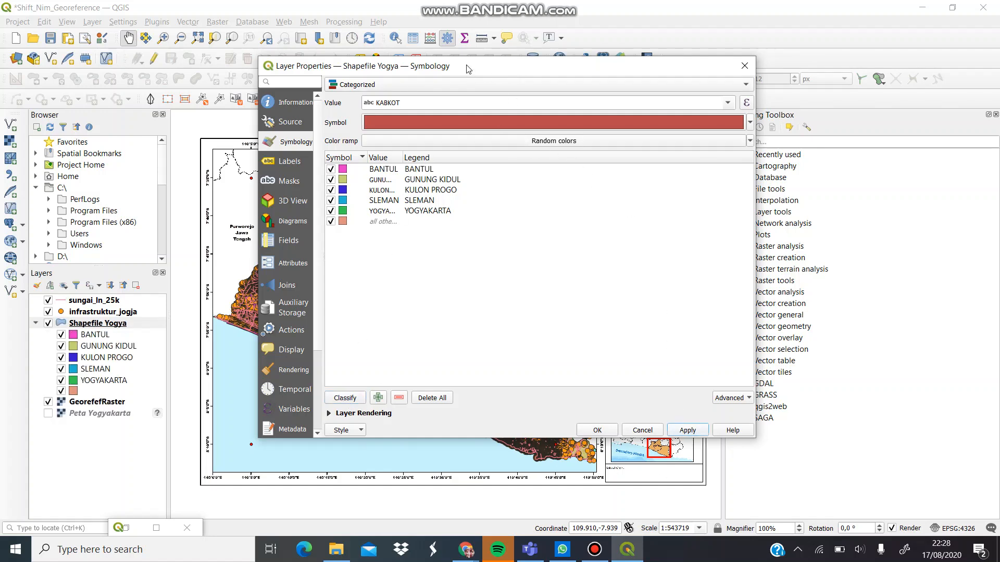
Close the symbology settings and move the Shapefile Yogya layer above infrastruktur_jogja in the layer order
left_click(597, 430)
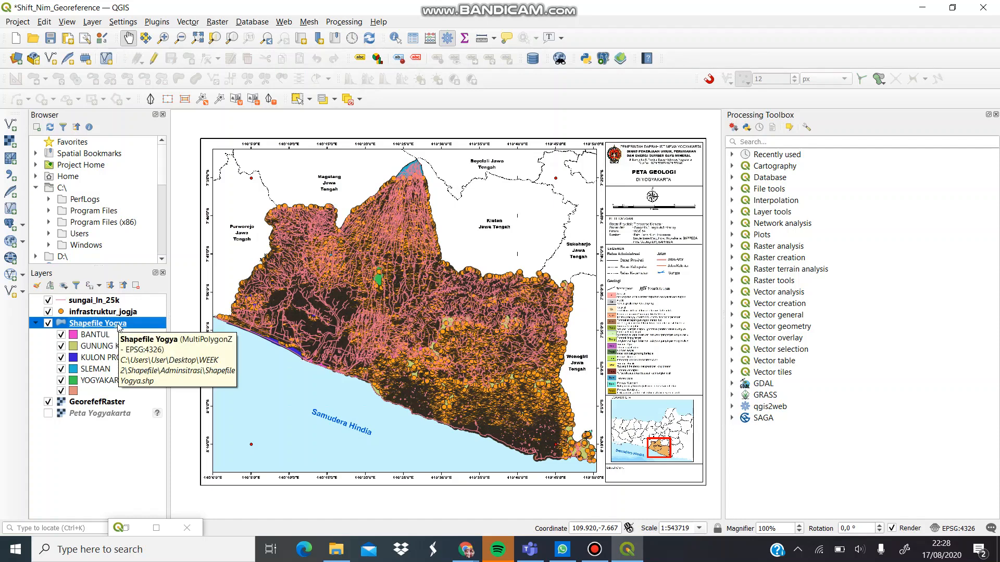
left_click_drag(118, 326, 108, 307)
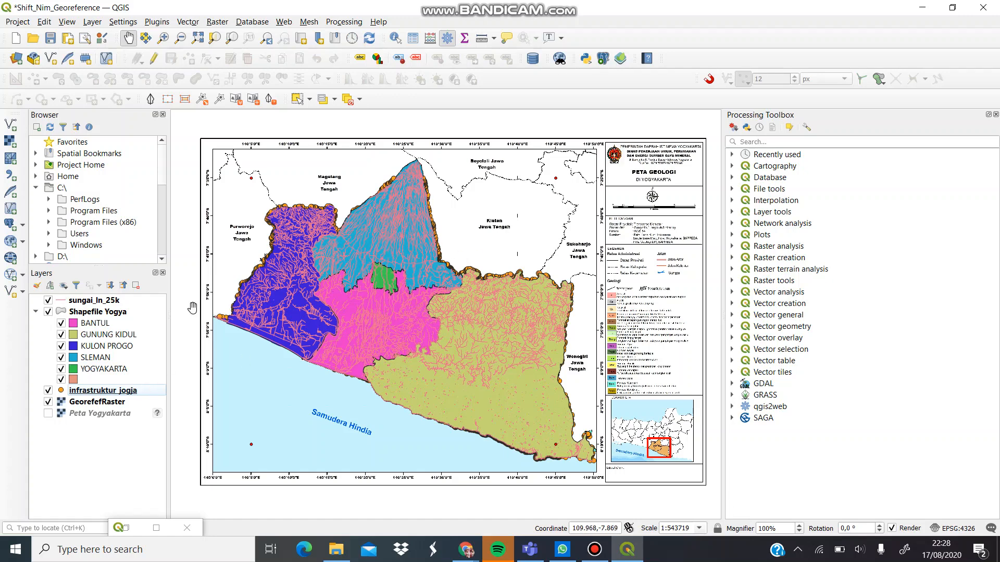
Label the Shapefile Yogya layer with Single Labels using the KABKOT field, and apply the labels
left_click(112, 313)
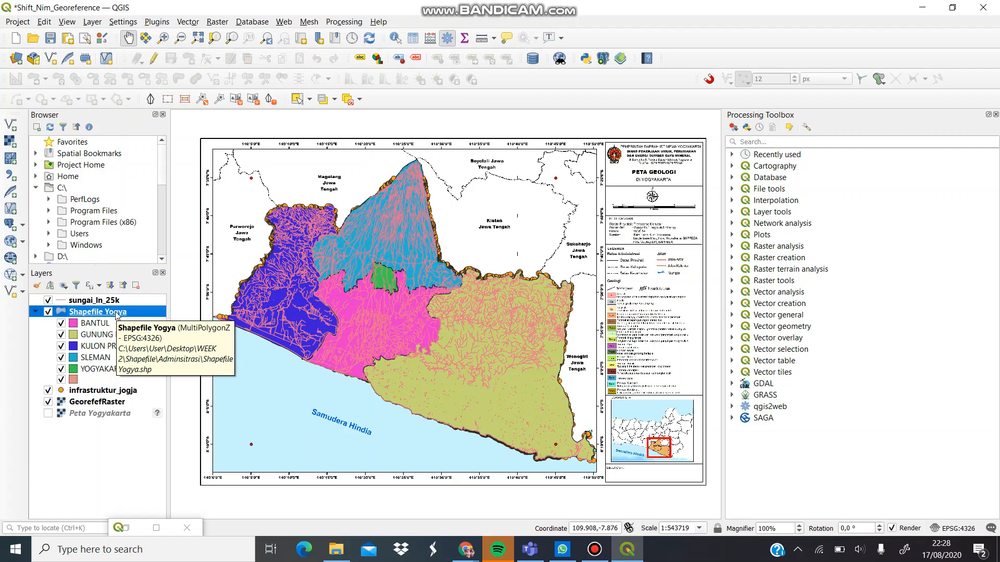
right_click(116, 315)
left_click(127, 311)
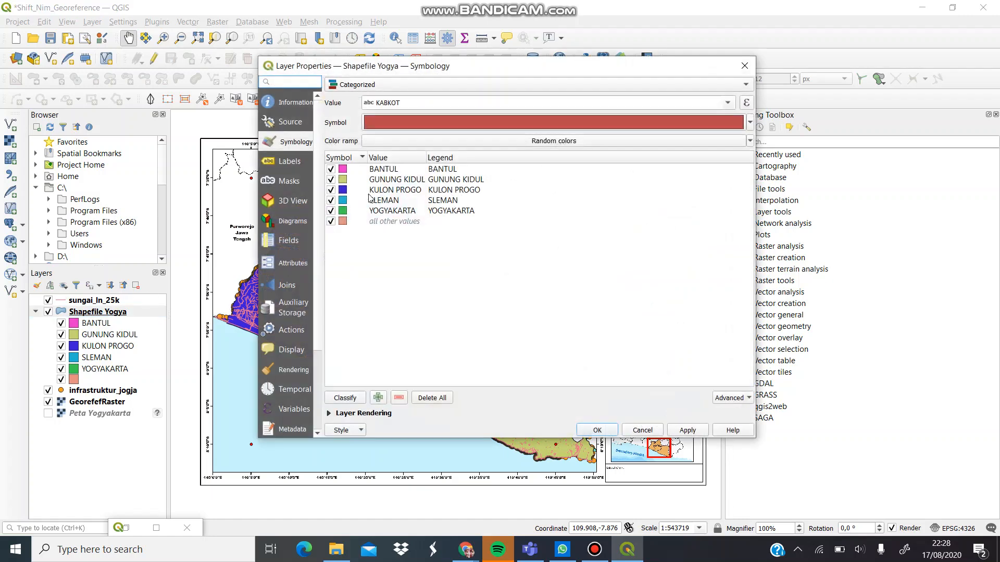
left_click(298, 165)
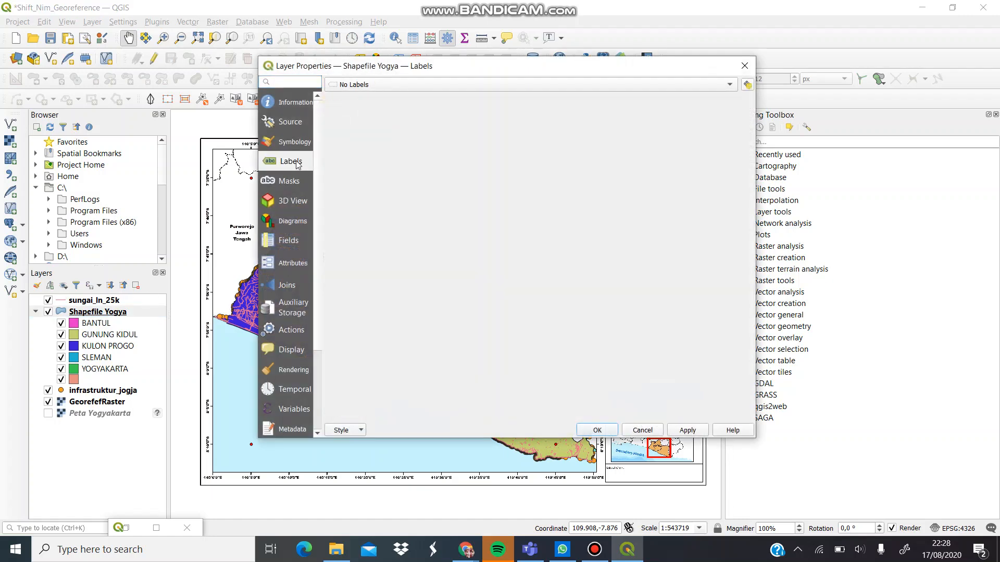
left_click(371, 85)
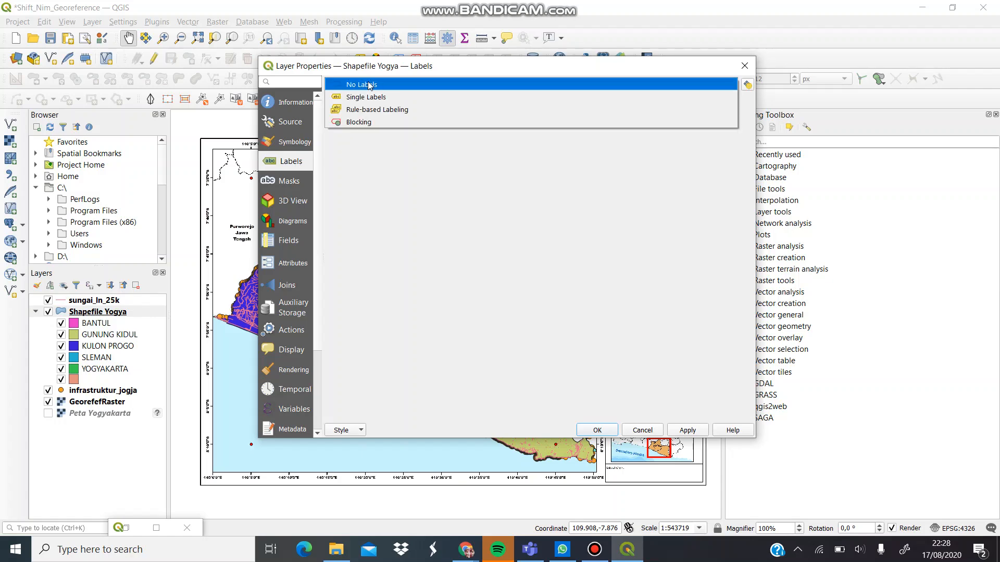
left_click(373, 97)
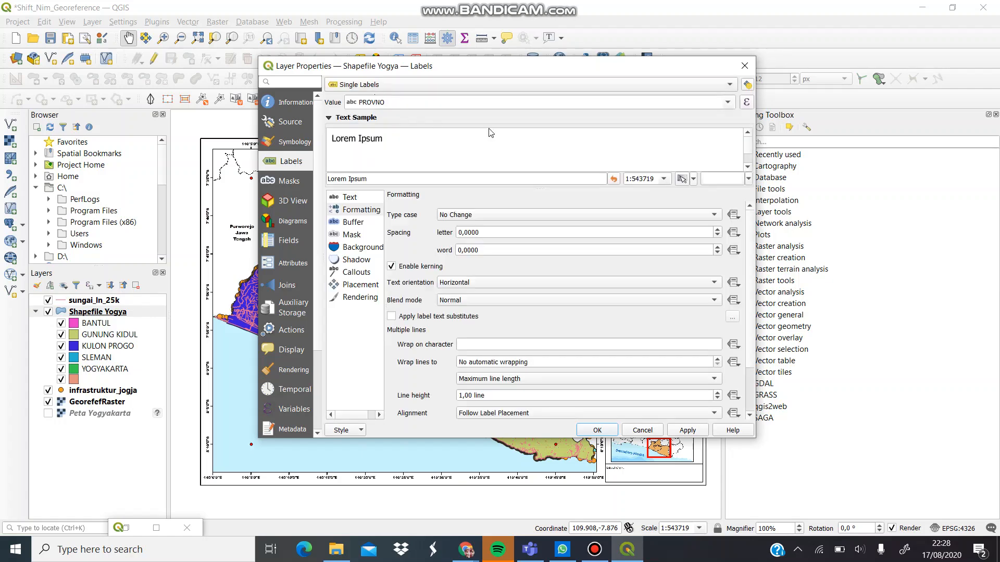
left_click(728, 102)
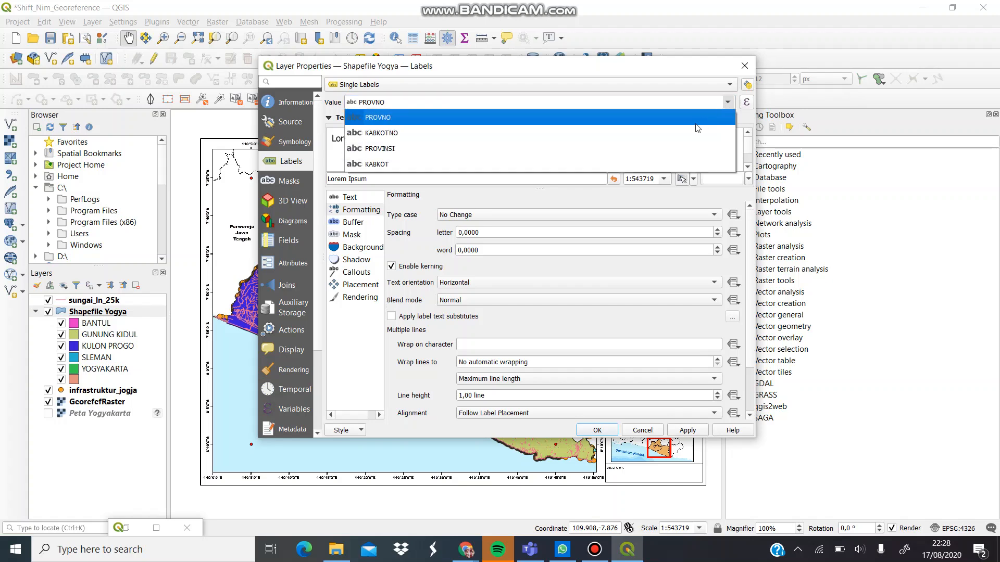
left_click(665, 164)
left_click(676, 431)
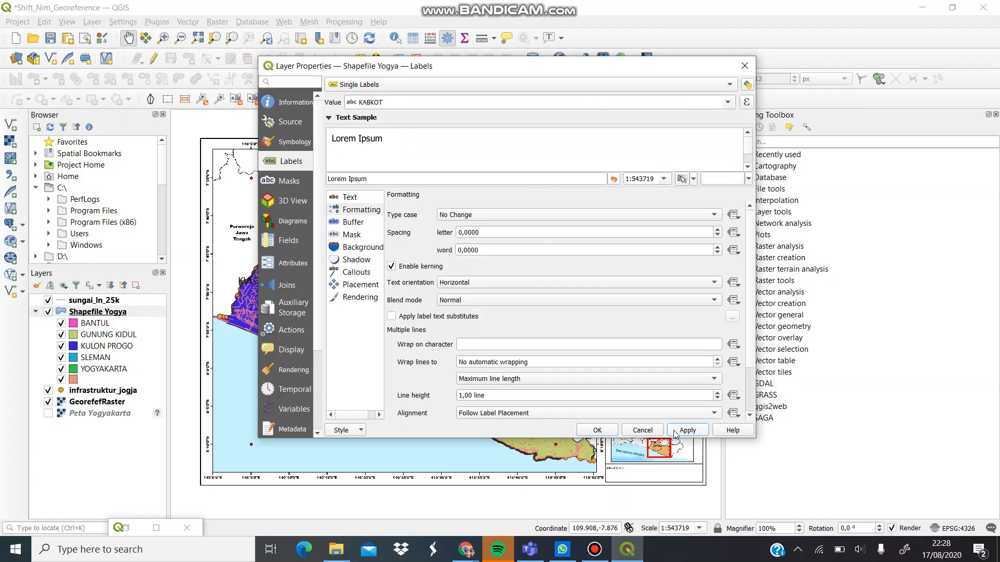
left_click(597, 431)
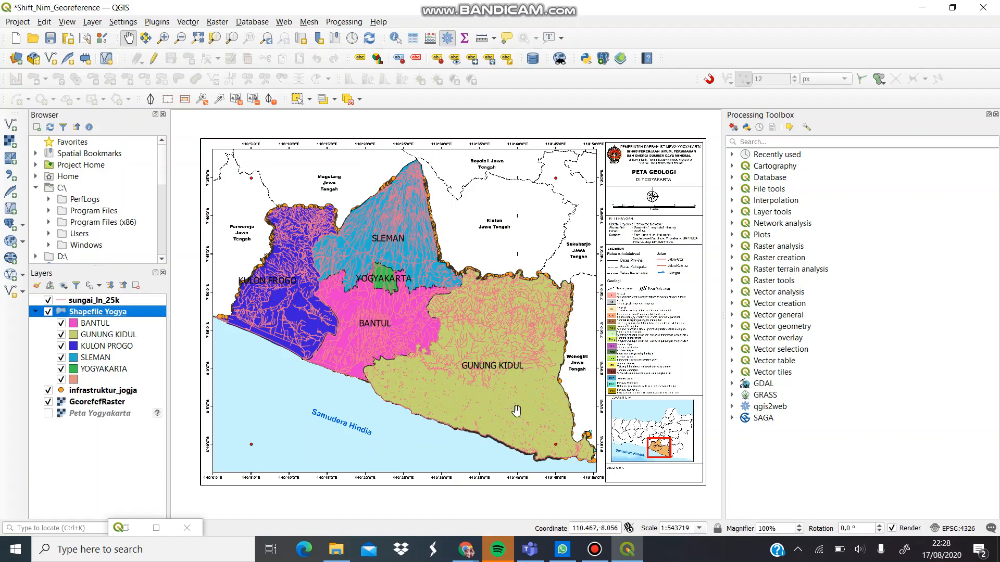
Select the infrastruktur_jogja layer
left_click(98, 305)
left_click(116, 388)
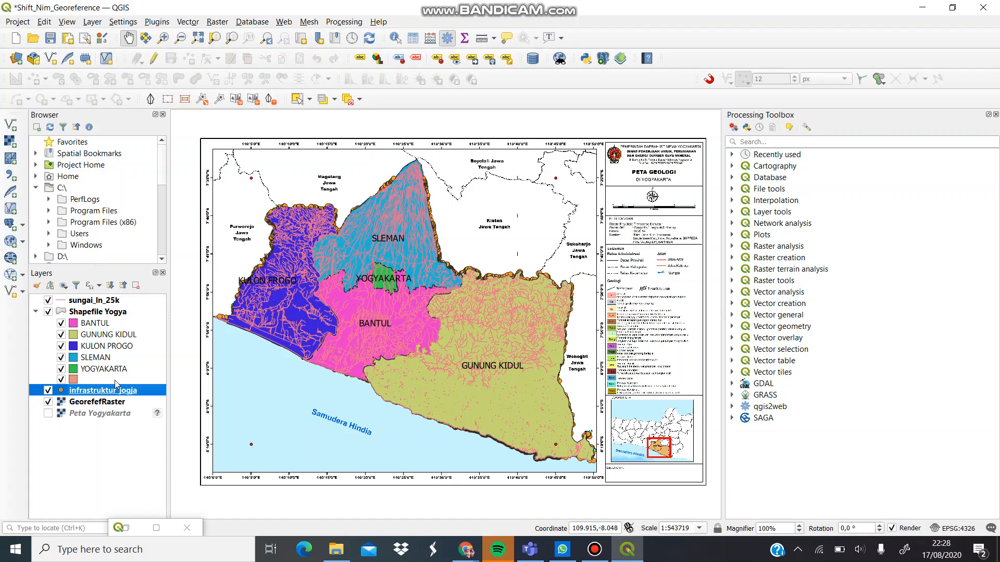